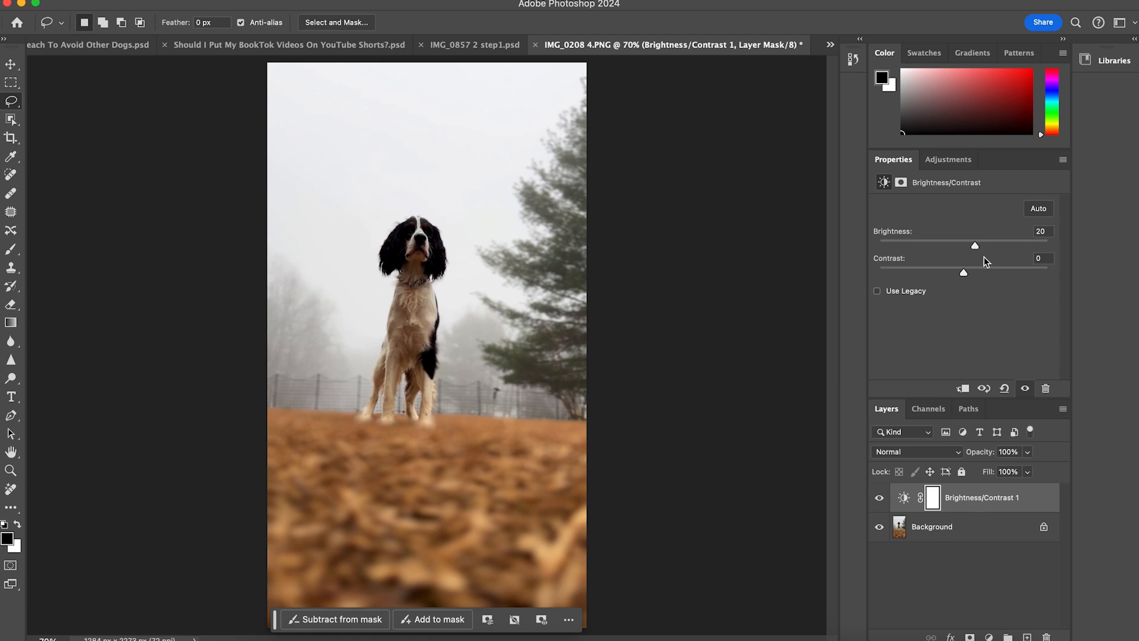
Set the contrast of the Brightness/Contrast 1 adjustment to 3 and lasso the dog's chest
drag(965, 273, 967, 271)
click(434, 307)
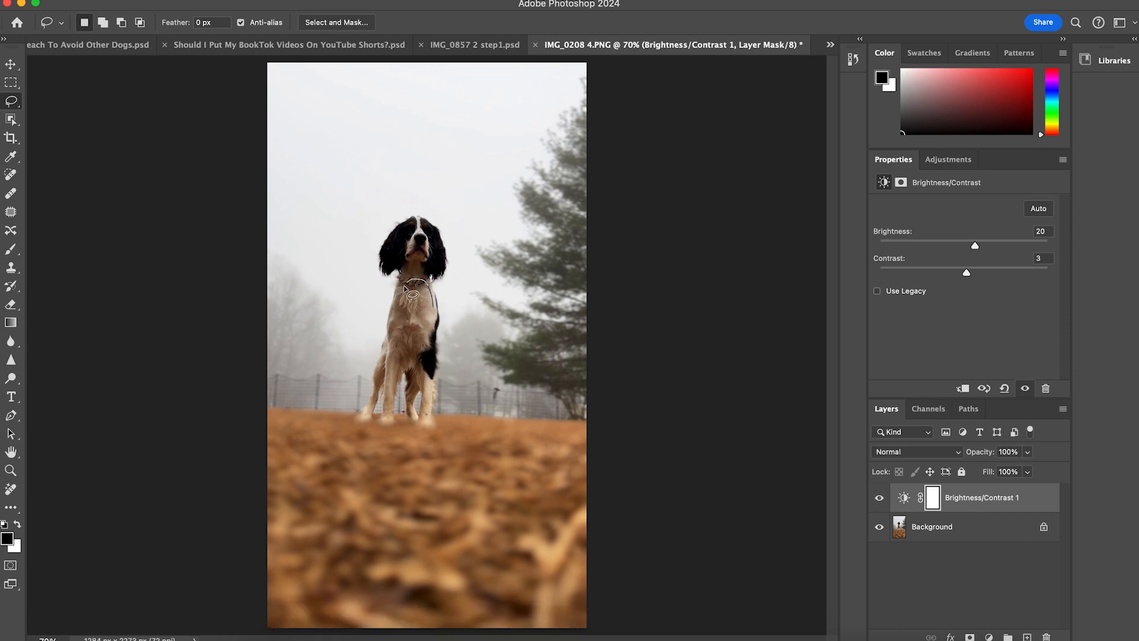
drag(432, 305, 429, 299)
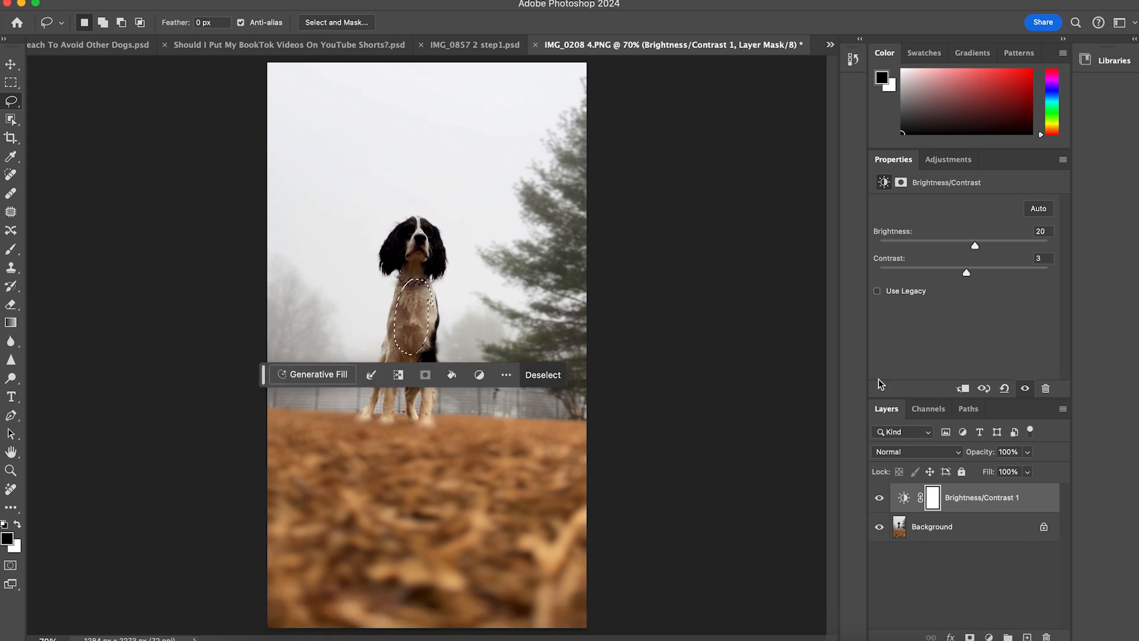
Add a Brightness/Contrast adjustment layer from the chest selection with its brightness set to 33
click(989, 636)
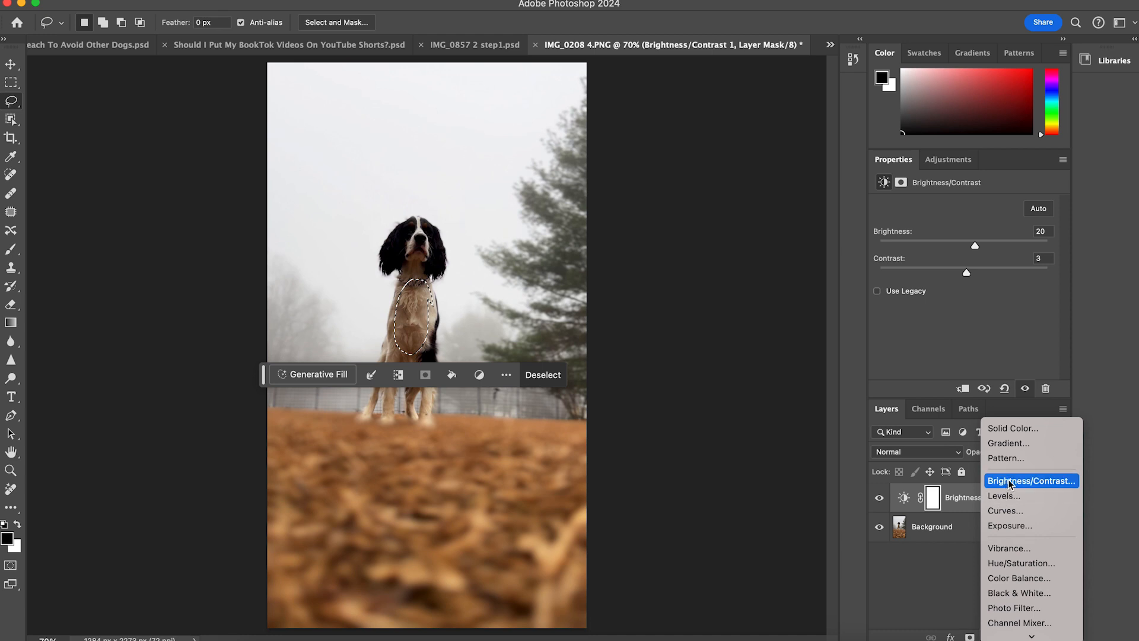
click(1020, 480)
drag(964, 245, 985, 243)
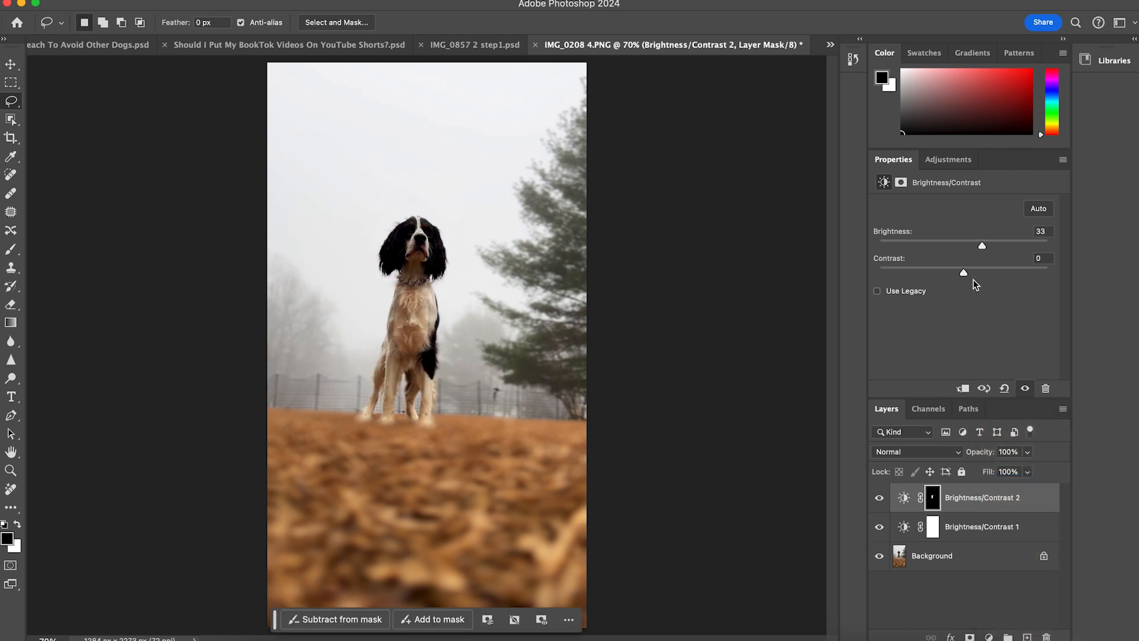
Paint white on the Brightness/Contrast 2 mask down the dog's chest and lower body to extend the brightening
click(10, 249)
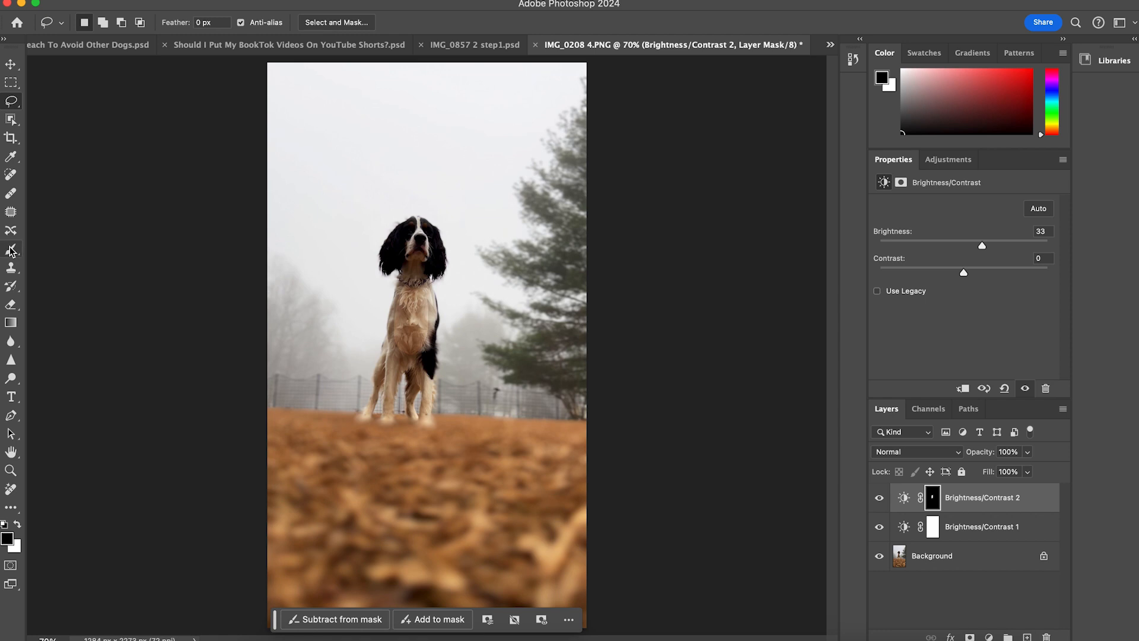
click(17, 524)
mouse_move(422, 299)
mouse_down()
mouse_move(424, 326)
mouse_move(406, 327)
mouse_move(403, 304)
mouse_move(400, 364)
mouse_move(417, 358)
mouse_move(425, 300)
mouse_move(439, 361)
mouse_up()
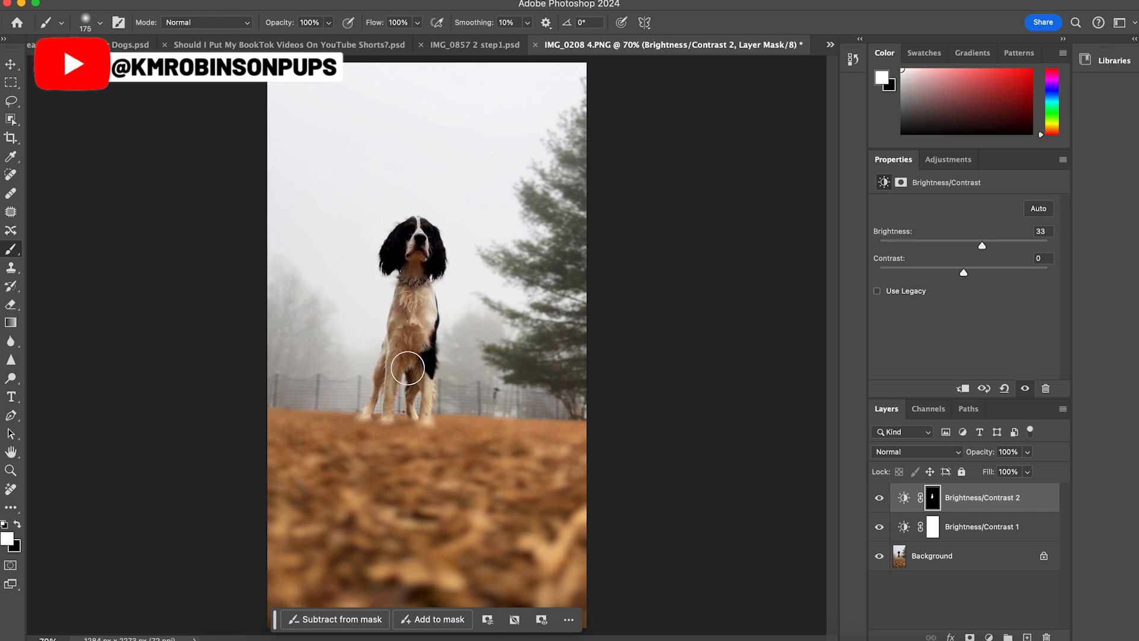
Try painting black over the dog's chest on the Brightness/Contrast 2 mask and undo the stroke
key(x)
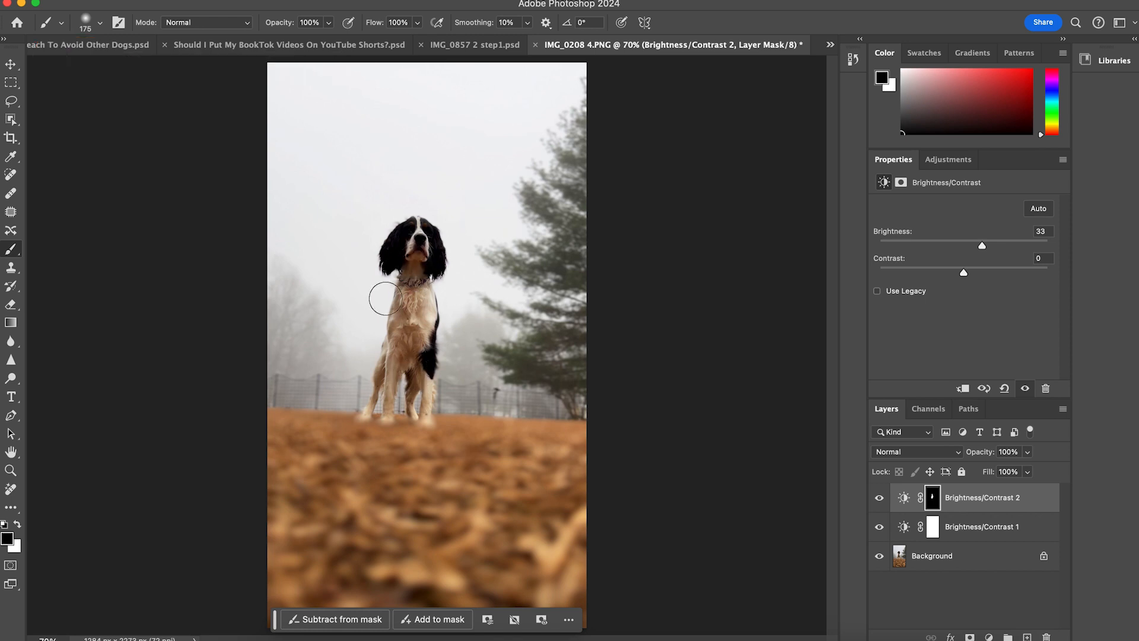
drag(406, 309, 419, 325)
key(super+z)
Lasso the dog's chest again and add a Selective Color adjustment layer from the selection
click(10, 102)
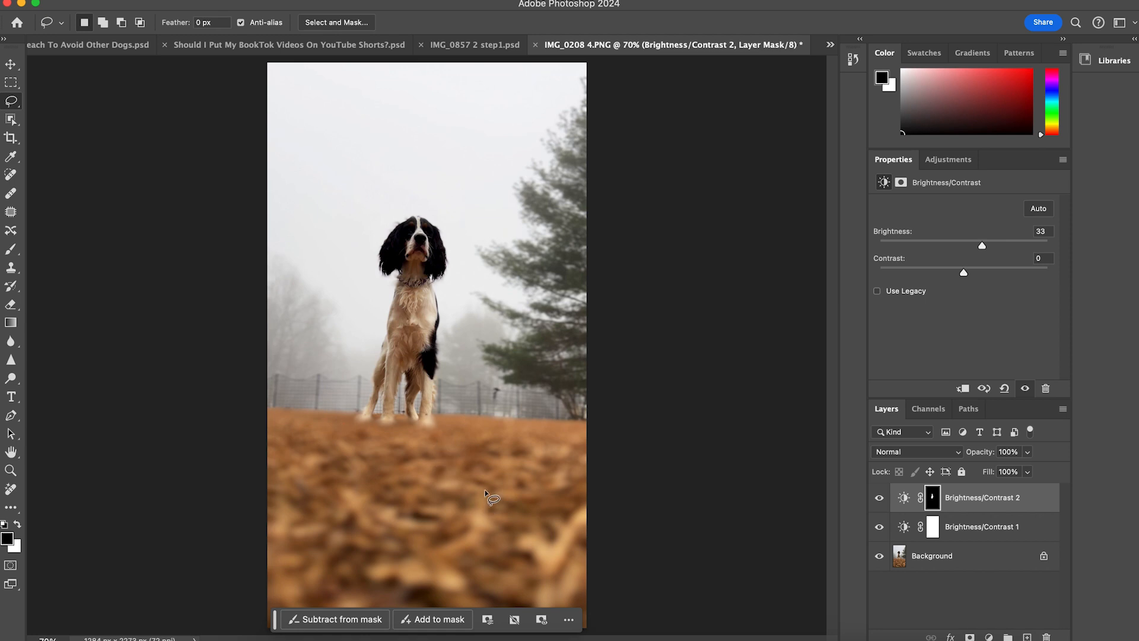
mouse_move(420, 288)
mouse_down()
mouse_move(399, 338)
mouse_move(423, 346)
mouse_move(421, 289)
mouse_up()
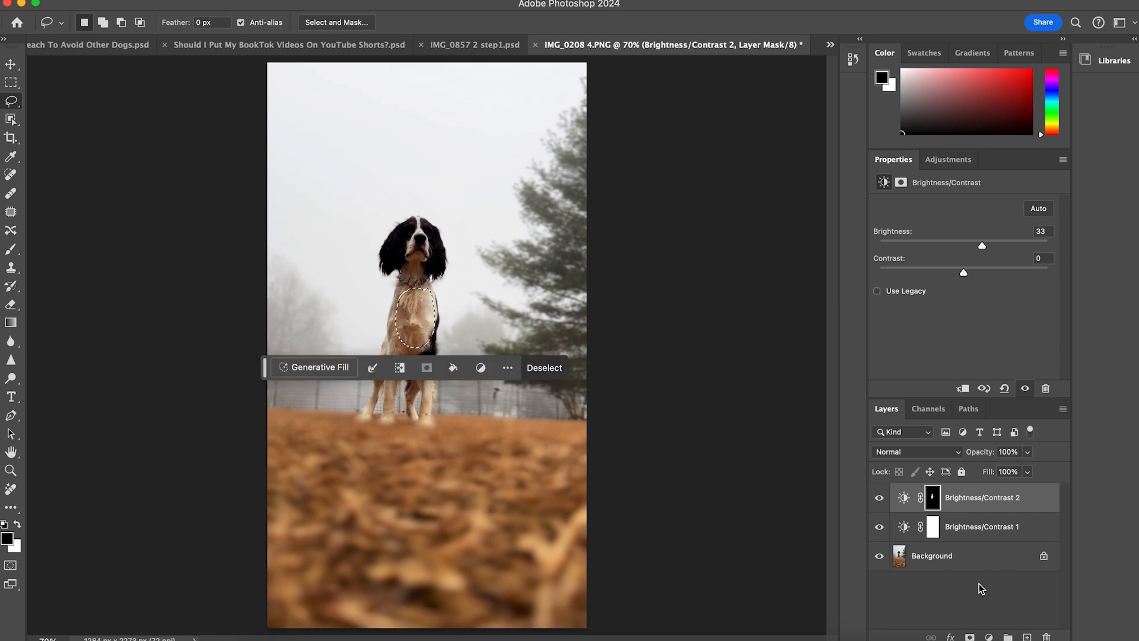
click(989, 637)
scroll(1007, 638, down, 3)
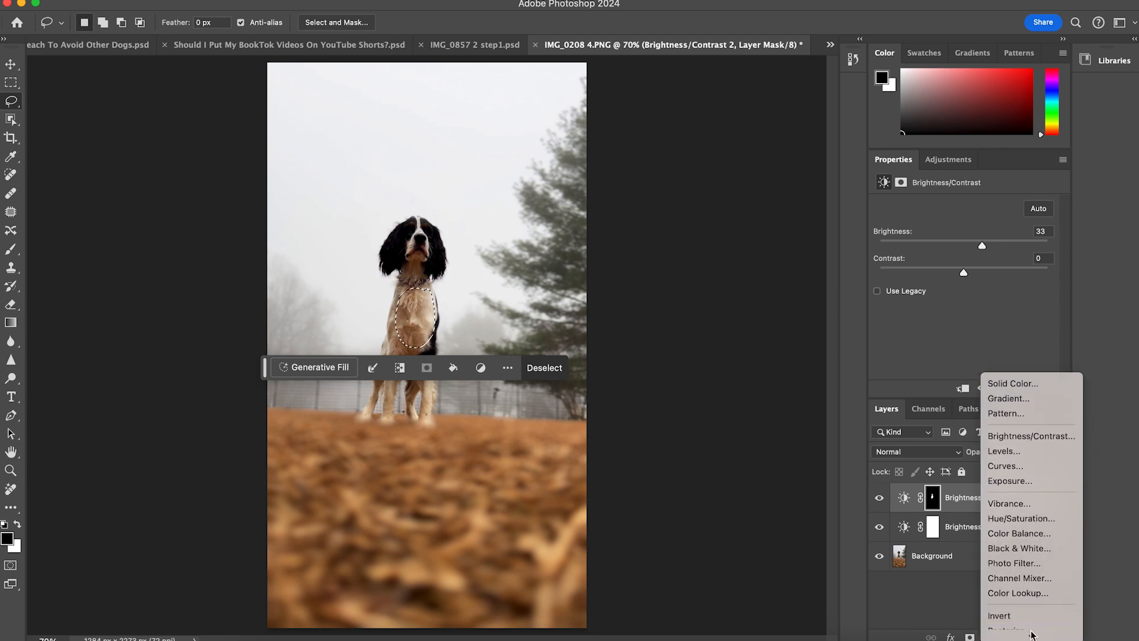
click(1033, 634)
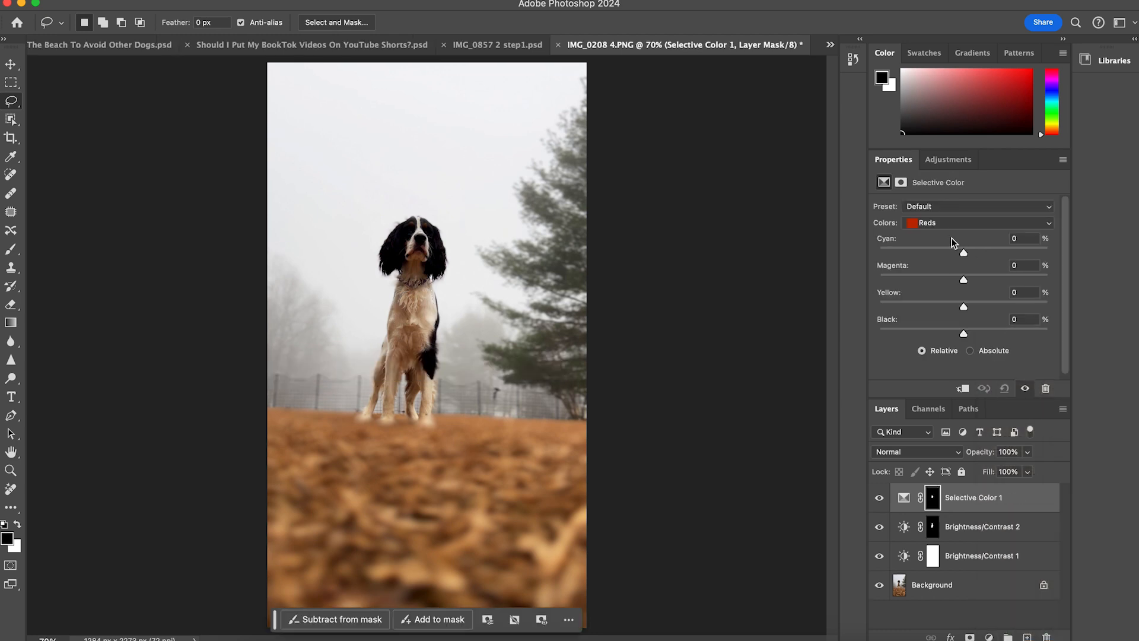
Adjust the Neutrals in Selective Color to Cyan -12%, Magenta -16% and Yellow -23%
click(940, 223)
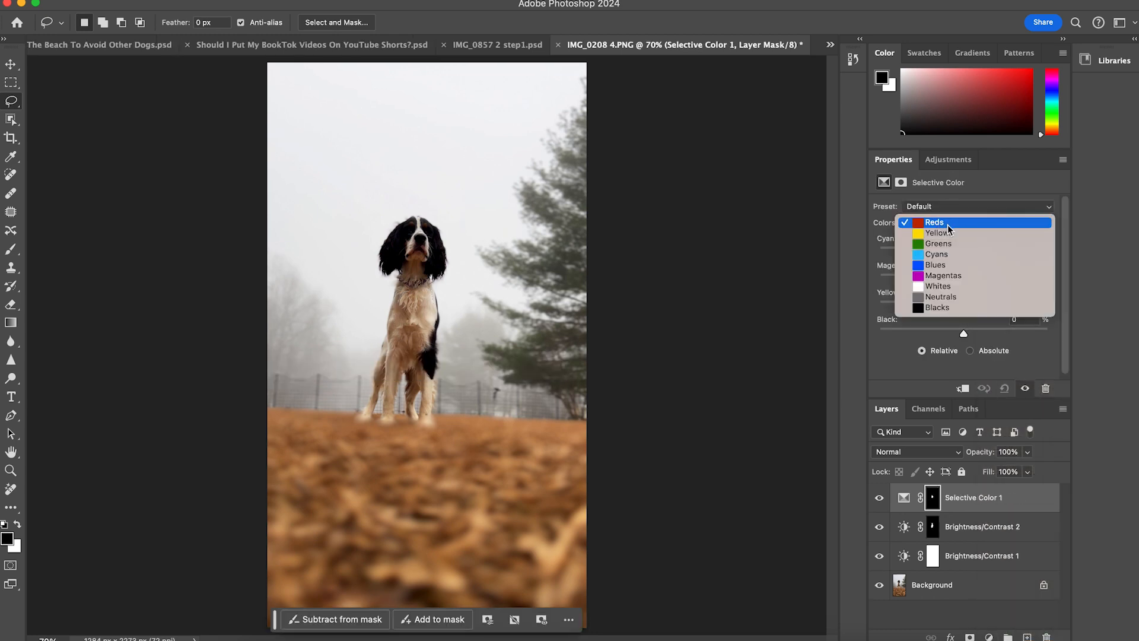
click(942, 296)
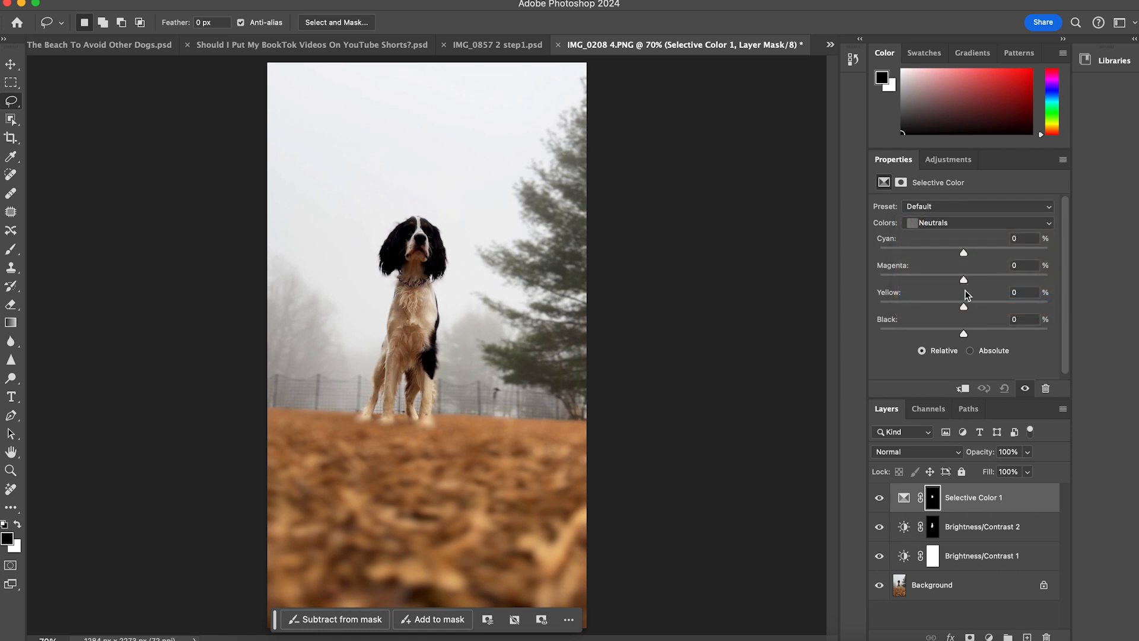
drag(964, 304, 942, 306)
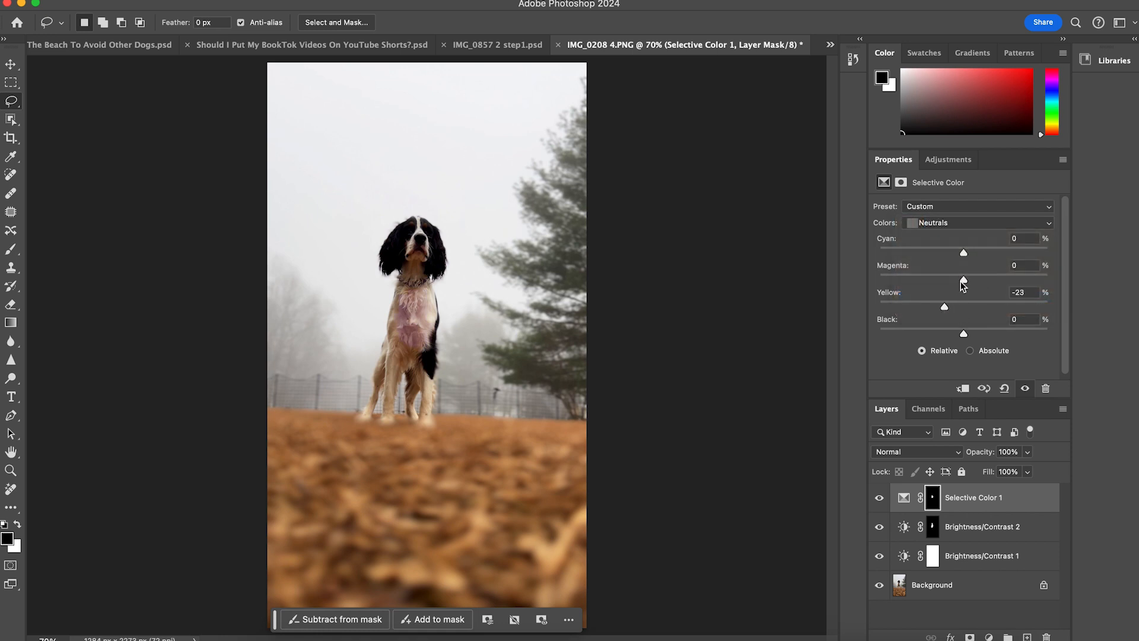
drag(965, 253, 954, 249)
Paint white on the Selective Color mask over the dog's body and reduce that layer's opacity to 83%
click(11, 248)
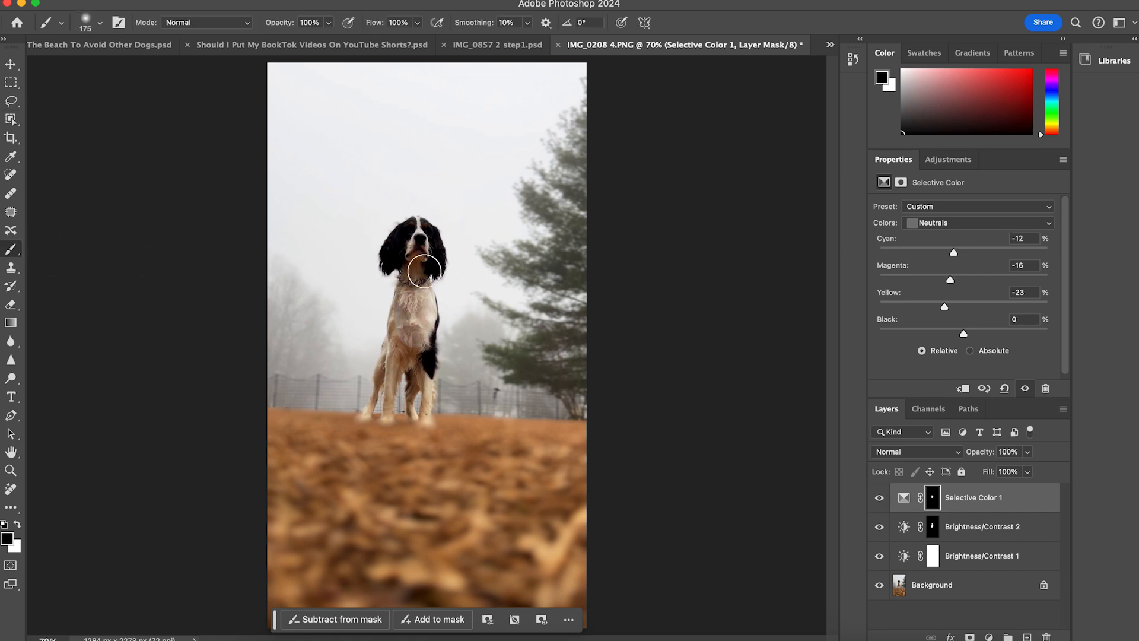
key(x)
drag(409, 336, 393, 368)
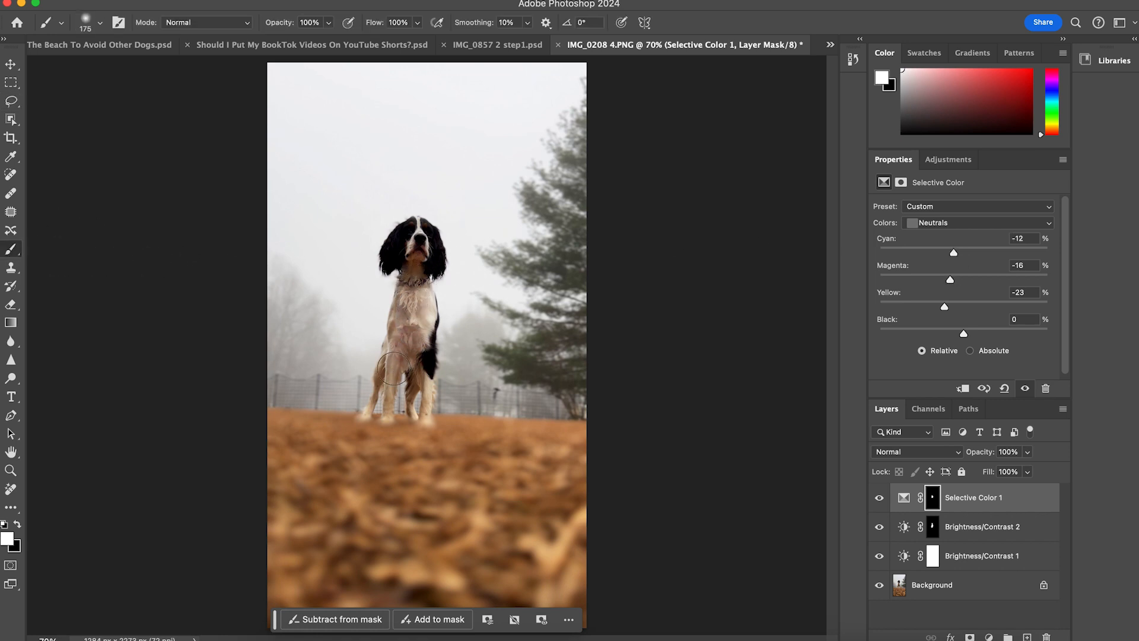
drag(412, 277, 420, 298)
drag(1017, 468, 1016, 468)
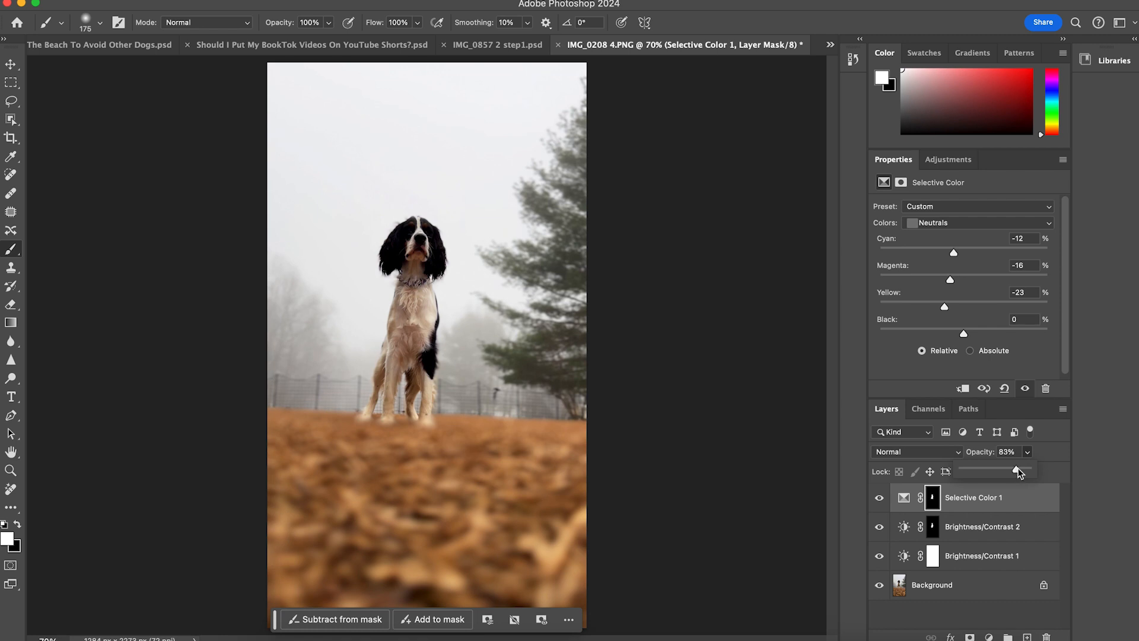
click(1037, 546)
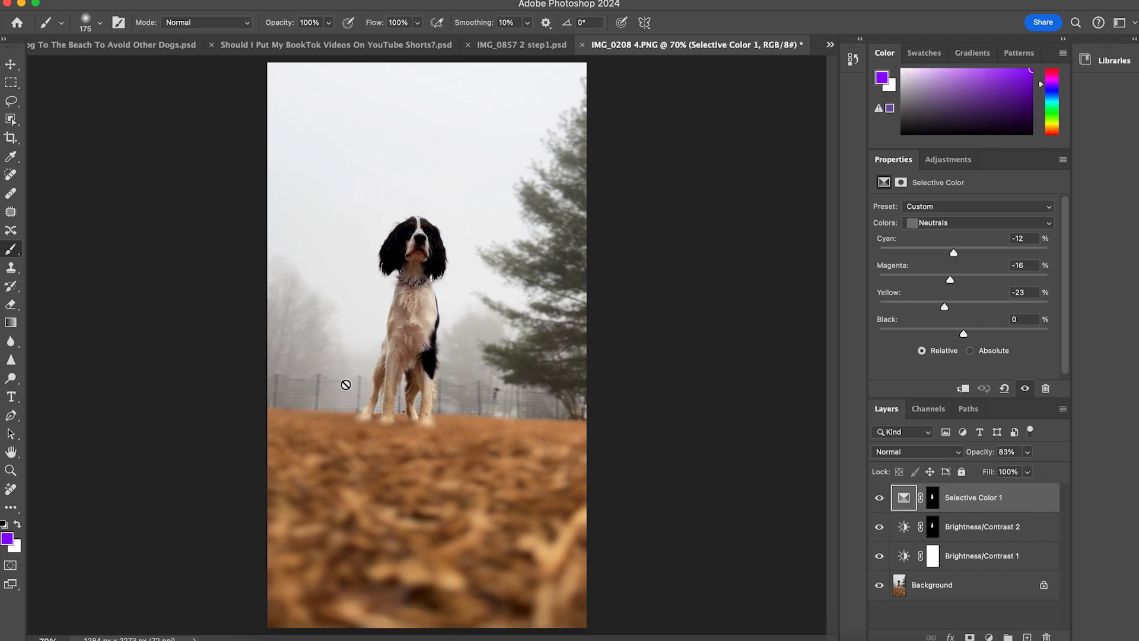
Add an empty layer above Selective Color 1 and set up a white brush at 25% opacity and size 500
click(11, 64)
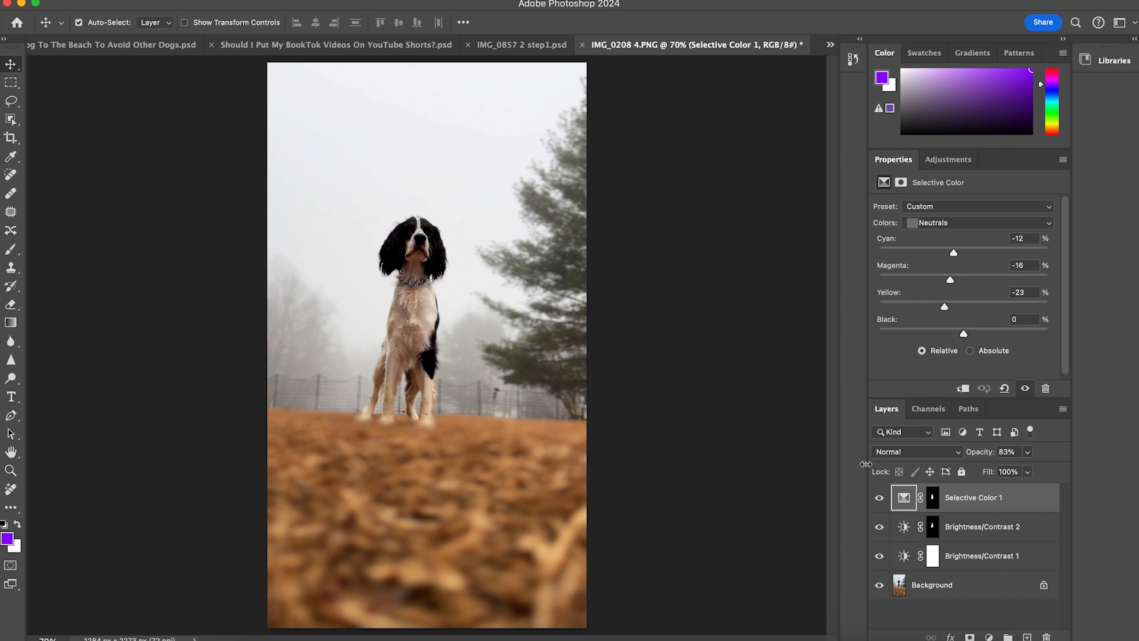
click(1028, 637)
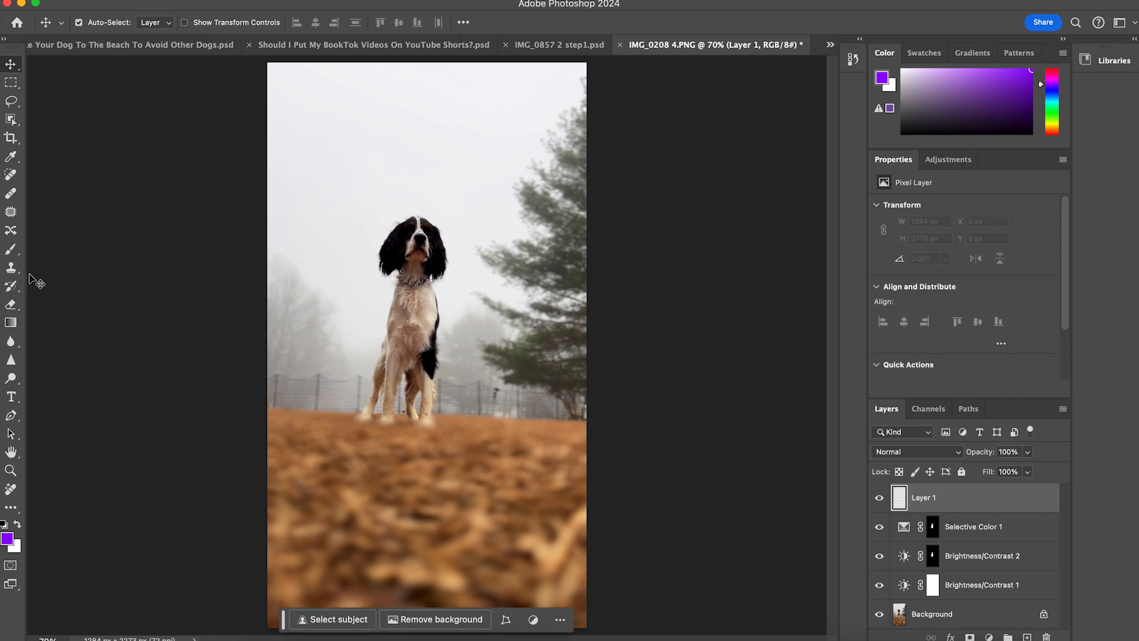
click(11, 249)
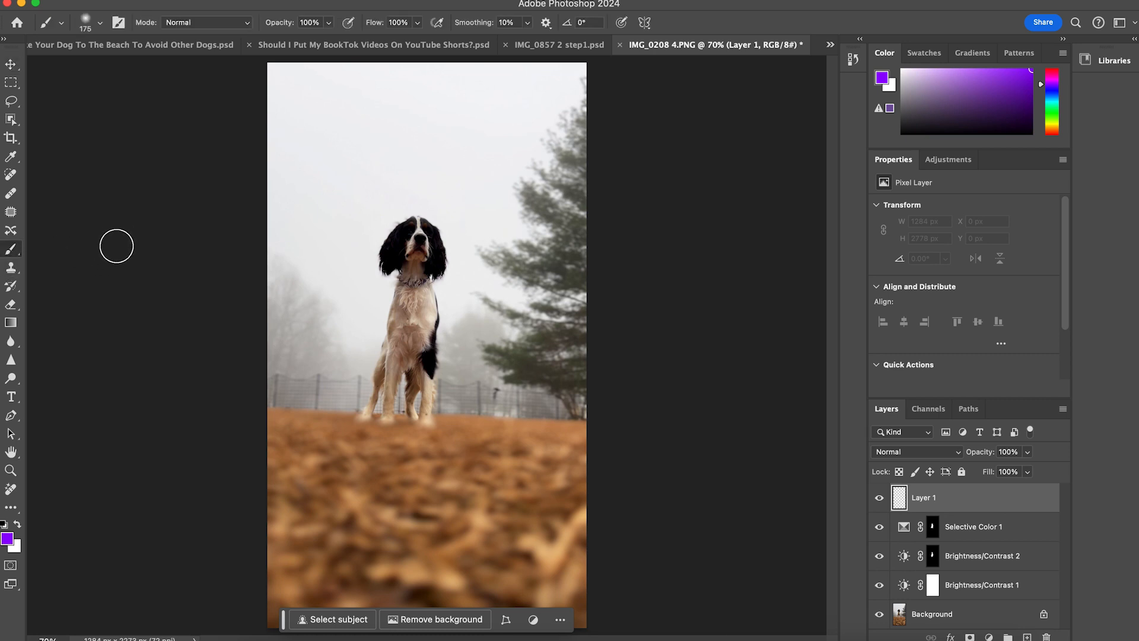
click(18, 525)
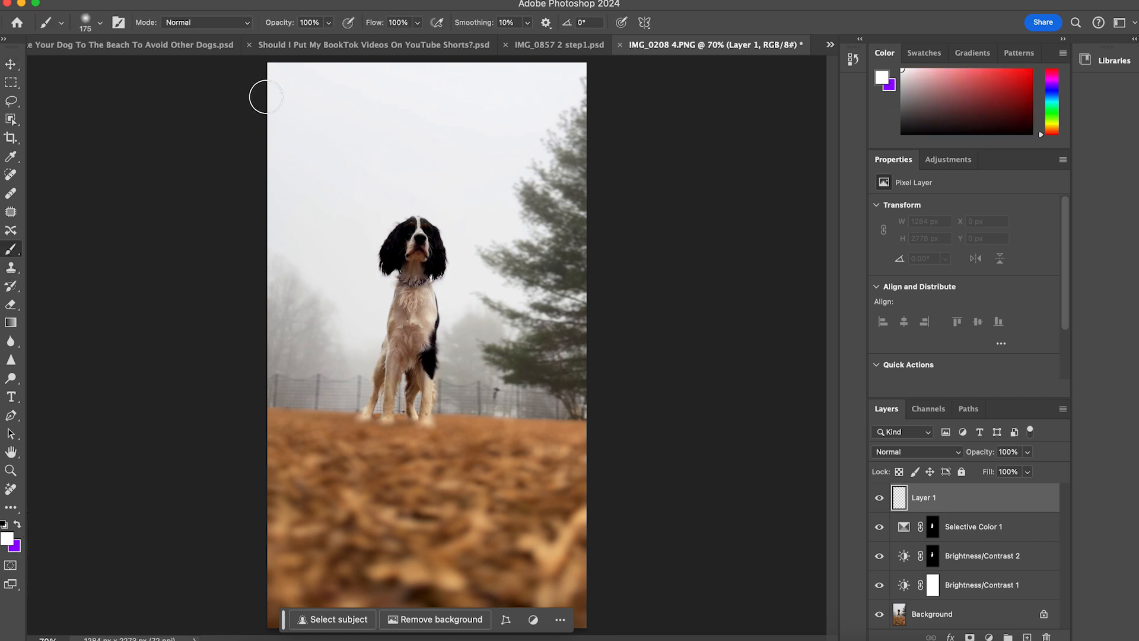
click(329, 24)
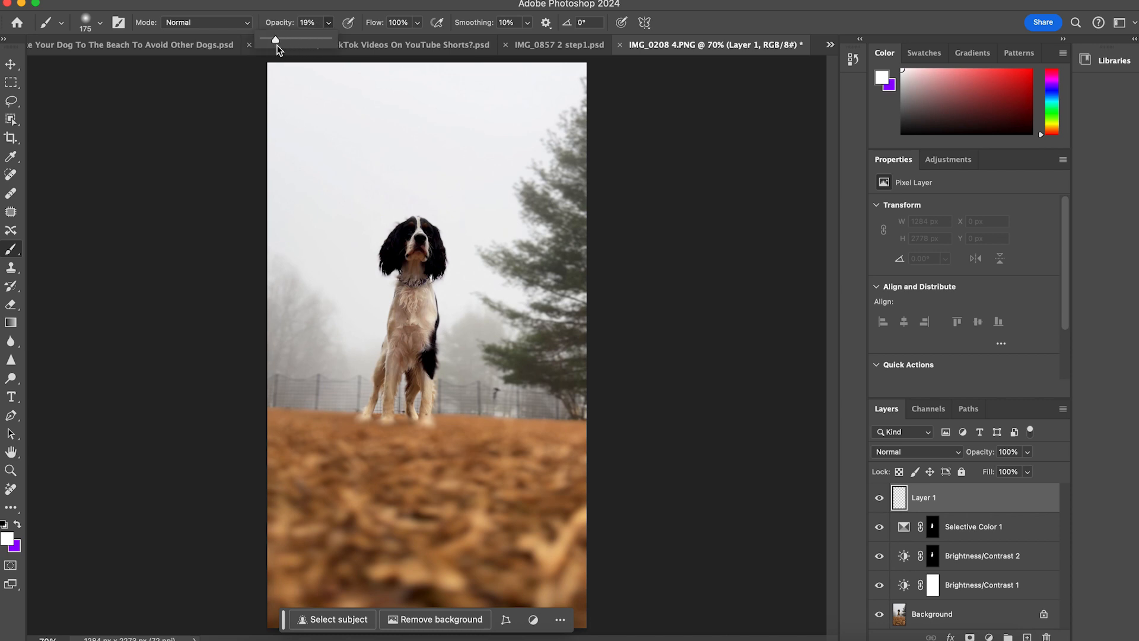
drag(276, 45, 279, 46)
key(bracketright)
key(bracketright)
key(bracketright)
key(bracketright)
key(bracketright)
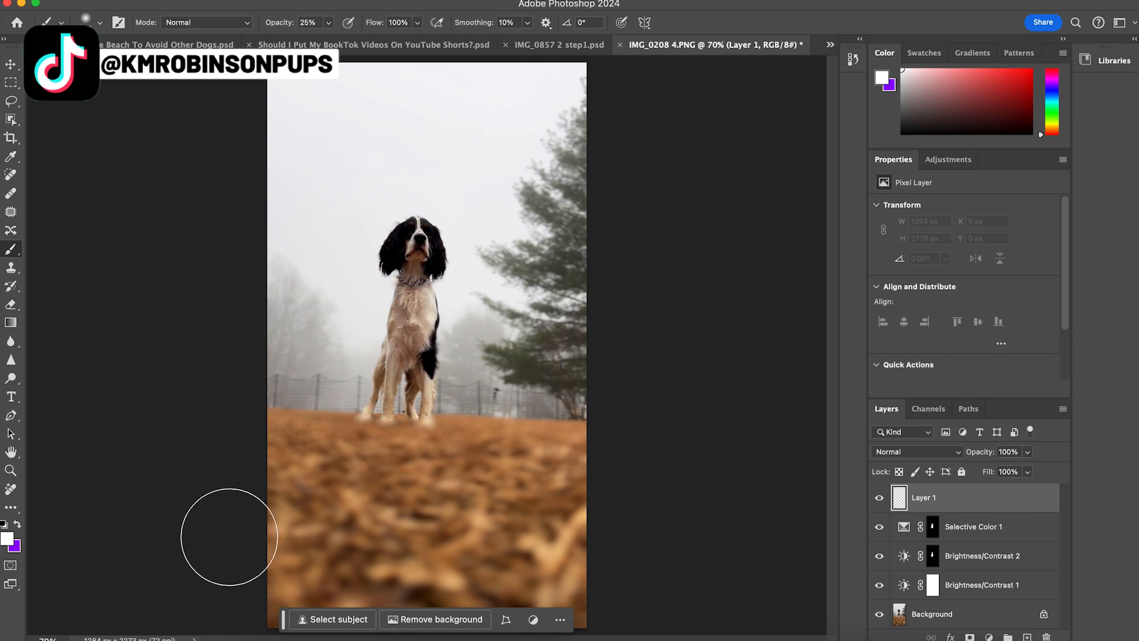
Try painting translucent white haze over the leaf-covered ground and undo the strokes
mouse_move(226, 536)
mouse_down()
mouse_move(646, 490)
mouse_move(357, 521)
mouse_move(555, 523)
mouse_move(361, 440)
mouse_move(536, 459)
mouse_move(222, 451)
mouse_move(624, 442)
mouse_move(218, 454)
mouse_move(565, 480)
mouse_move(613, 453)
mouse_move(155, 463)
mouse_up()
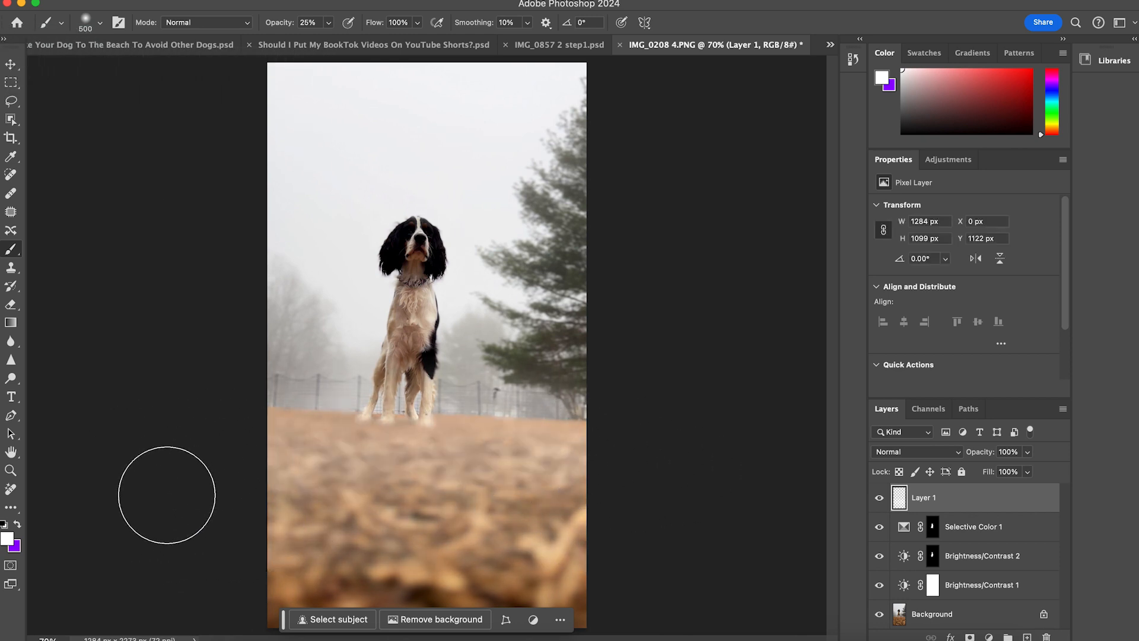
key(super+z)
key(super+z)
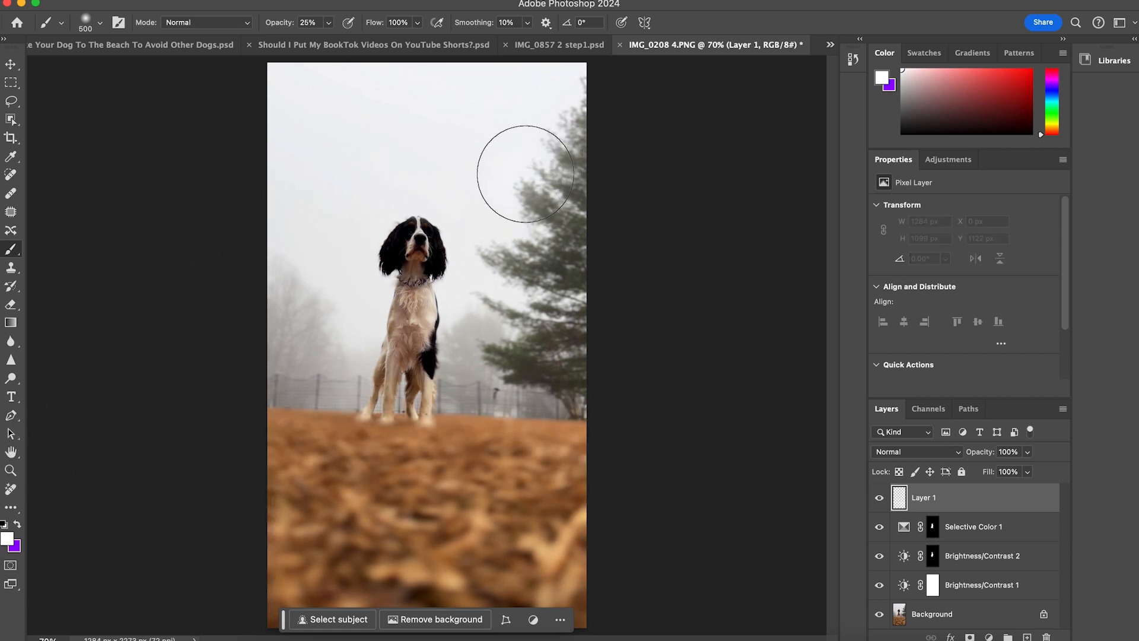
Paint white fog over the pine tree at brush size 500, and over the background beside the dog at size 250
mouse_move(495, 249)
mouse_down()
mouse_move(503, 297)
mouse_move(515, 281)
mouse_move(504, 329)
mouse_move(513, 360)
mouse_move(481, 360)
mouse_move(529, 126)
mouse_move(490, 289)
mouse_move(555, 106)
mouse_move(510, 333)
mouse_move(511, 189)
mouse_move(503, 317)
mouse_move(543, 372)
mouse_up()
key(bracketleft)
key(bracketleft)
key(bracketleft)
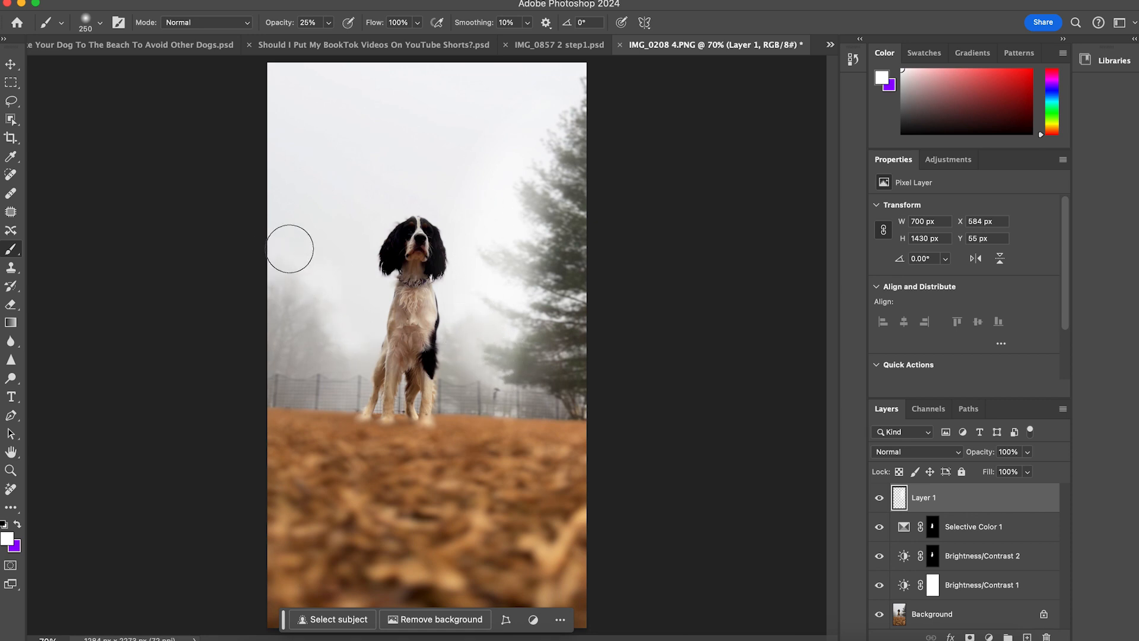
mouse_move(382, 342)
mouse_down()
mouse_move(345, 389)
mouse_move(356, 385)
mouse_move(331, 385)
mouse_move(318, 357)
mouse_move(338, 367)
mouse_move(324, 396)
mouse_move(438, 381)
mouse_move(505, 398)
mouse_move(574, 395)
mouse_move(489, 380)
mouse_move(491, 290)
mouse_up()
Enlarge the brush to 800 and paint more soft white fog over the pine tree and the sky beside it
key(bracketright)
key(bracketright)
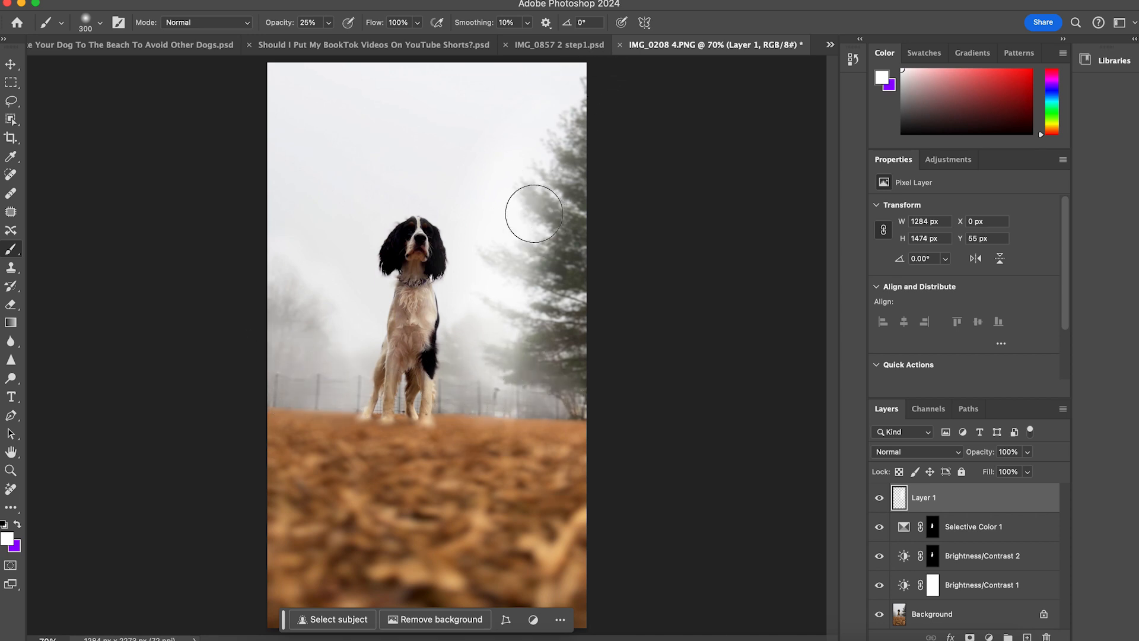
key(bracketright)
key(bracketright)
key(bracketright)
key(bracketright)
mouse_move(589, 156)
mouse_down()
mouse_move(604, 278)
mouse_move(683, 356)
mouse_up()
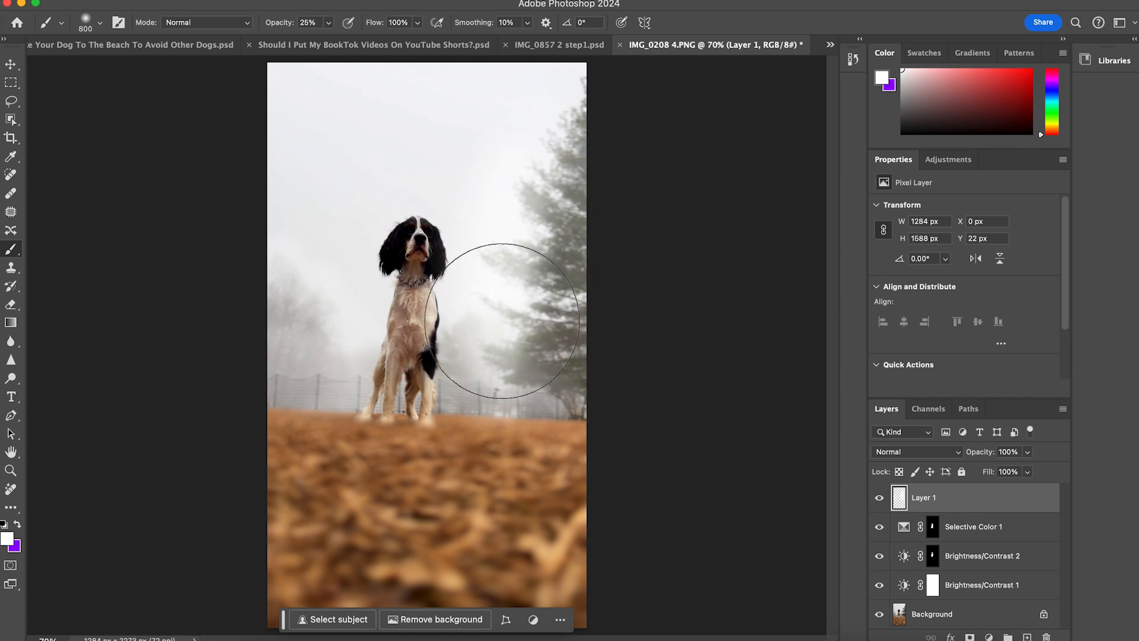
mouse_move(530, 193)
mouse_down()
mouse_move(510, 368)
mouse_move(561, 178)
mouse_up()
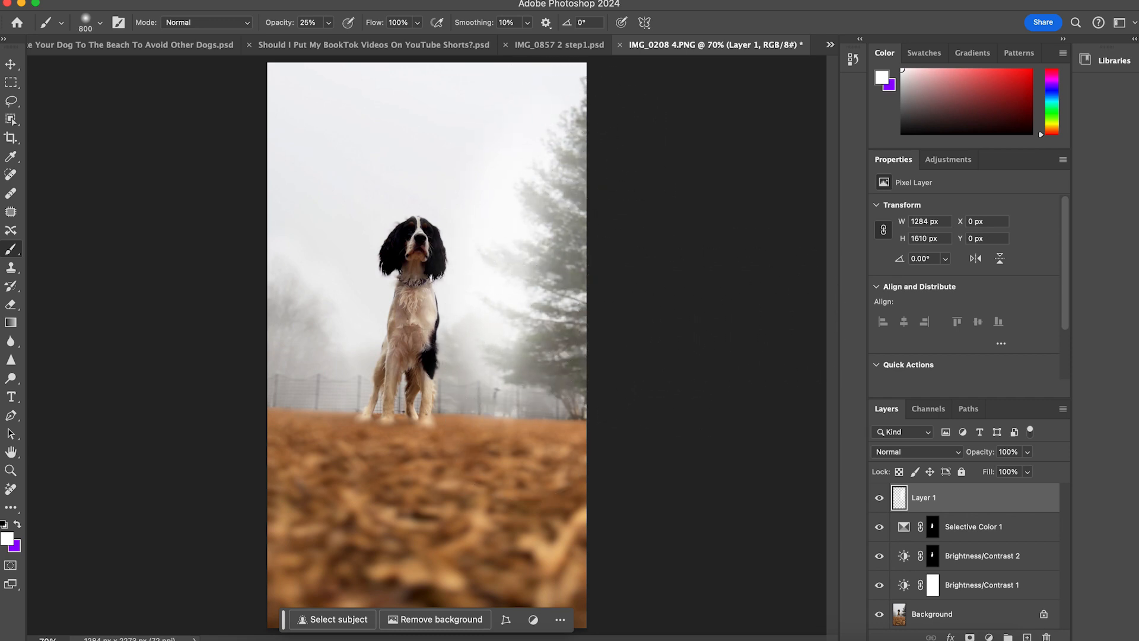
Add another empty layer and paint white fog along the fence line with a size 400 brush
key(bracketleft)
key(bracketleft)
key(bracketleft)
key(bracketleft)
key(bracketleft)
key(bracketleft)
key(super+alt+shift+n)
key(bracketright)
key(bracketright)
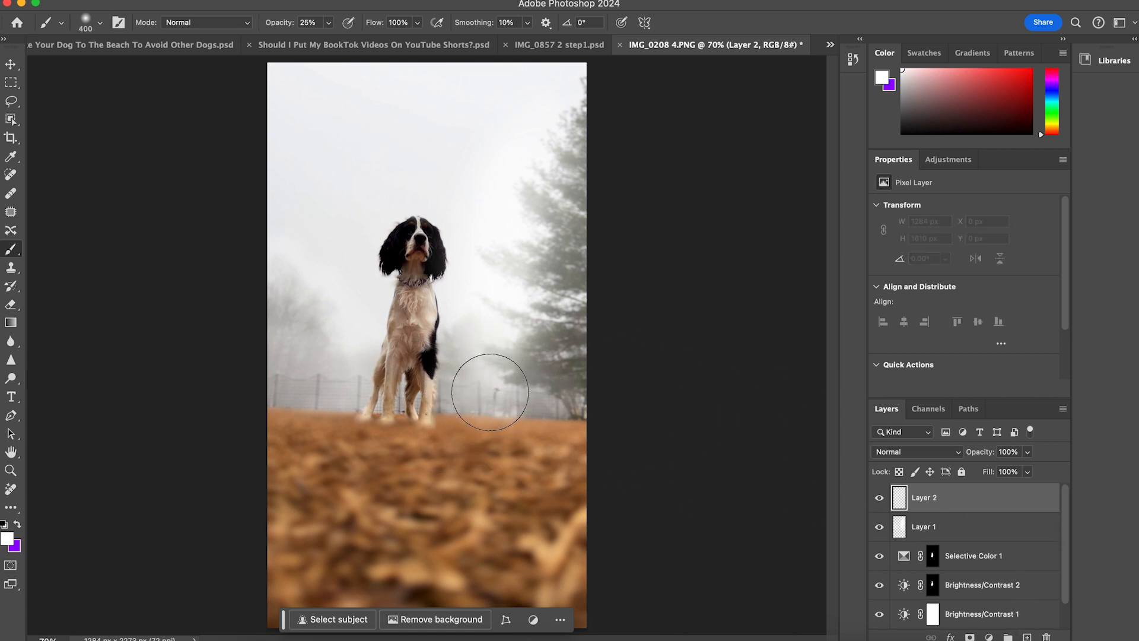
mouse_move(491, 392)
mouse_down()
mouse_move(581, 393)
mouse_move(317, 389)
mouse_move(301, 378)
mouse_move(321, 378)
mouse_move(277, 381)
mouse_move(331, 376)
mouse_move(212, 362)
mouse_up()
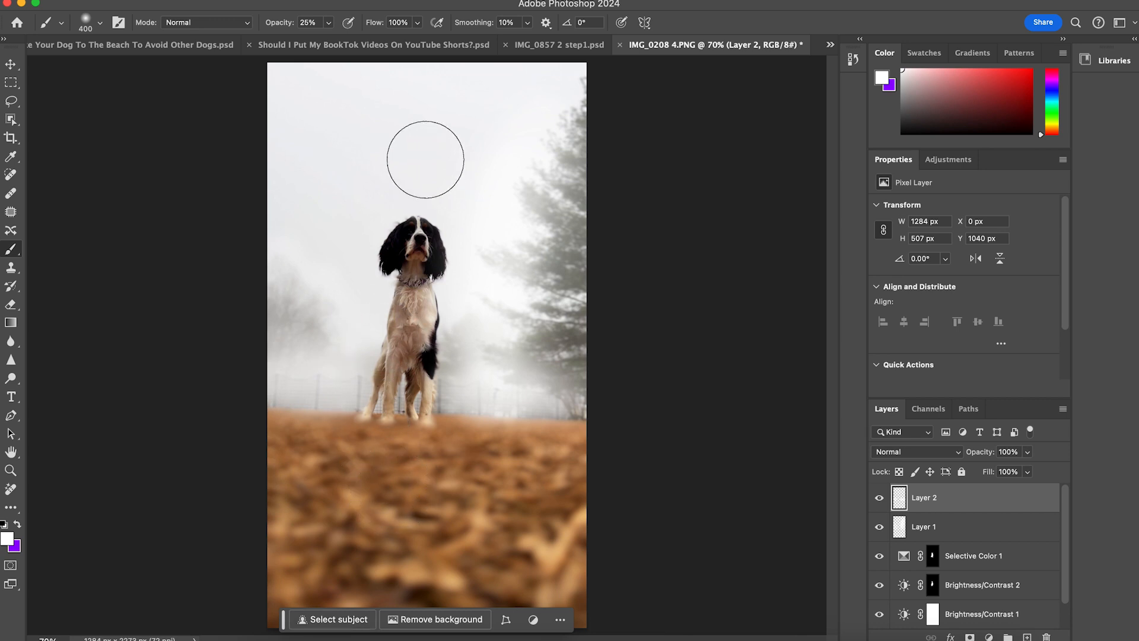
Select the dog on the Background layer with Select subject
key(Delete)
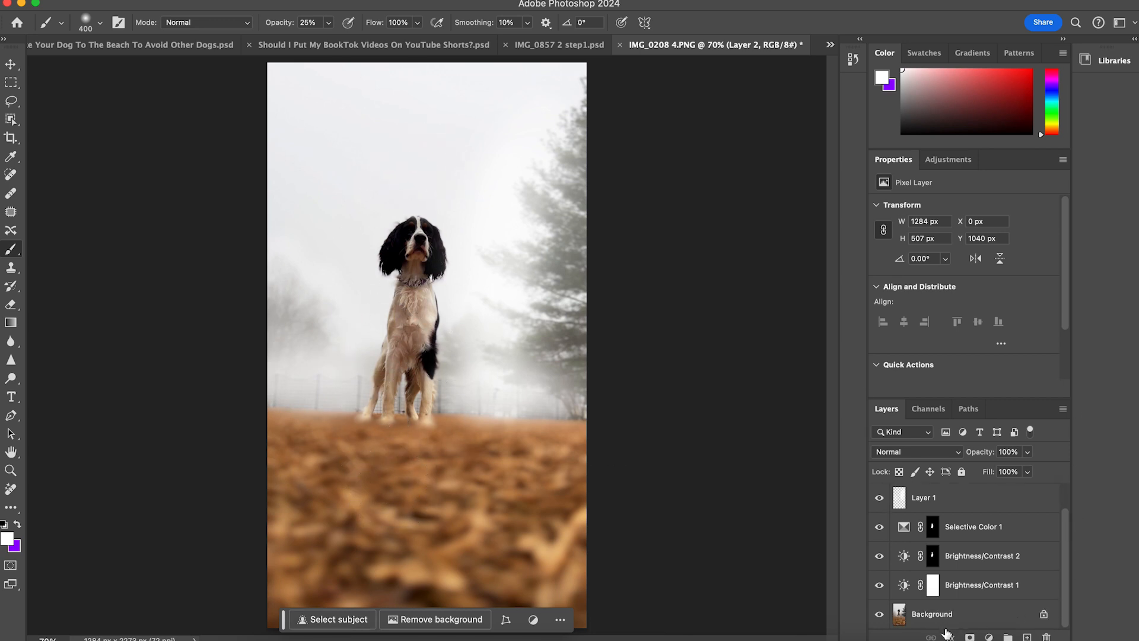
click(945, 617)
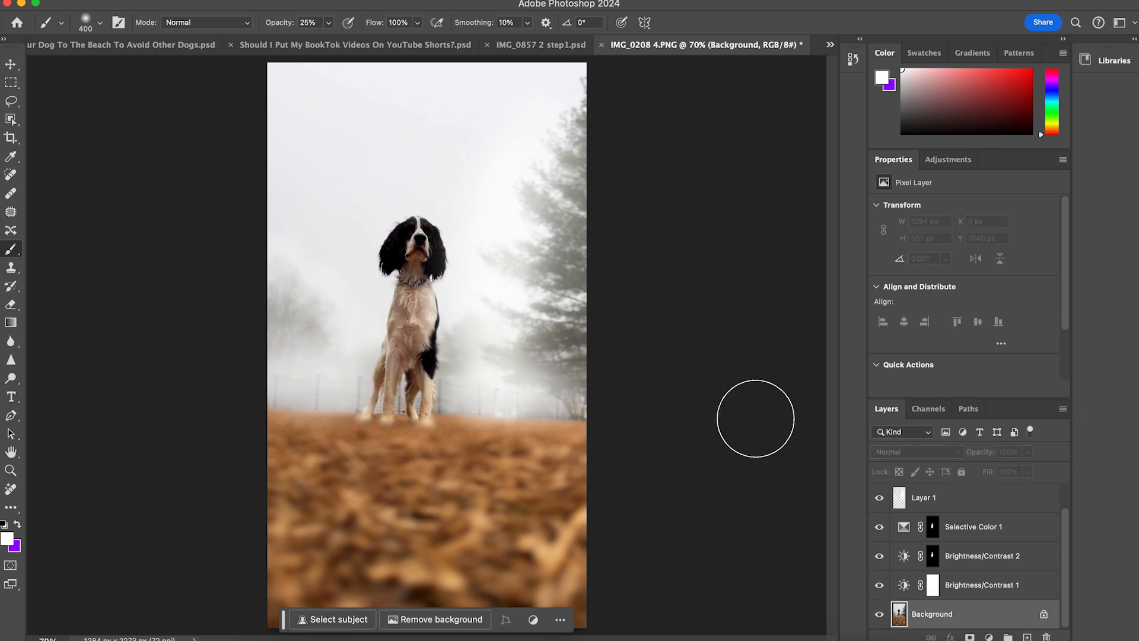
click(332, 619)
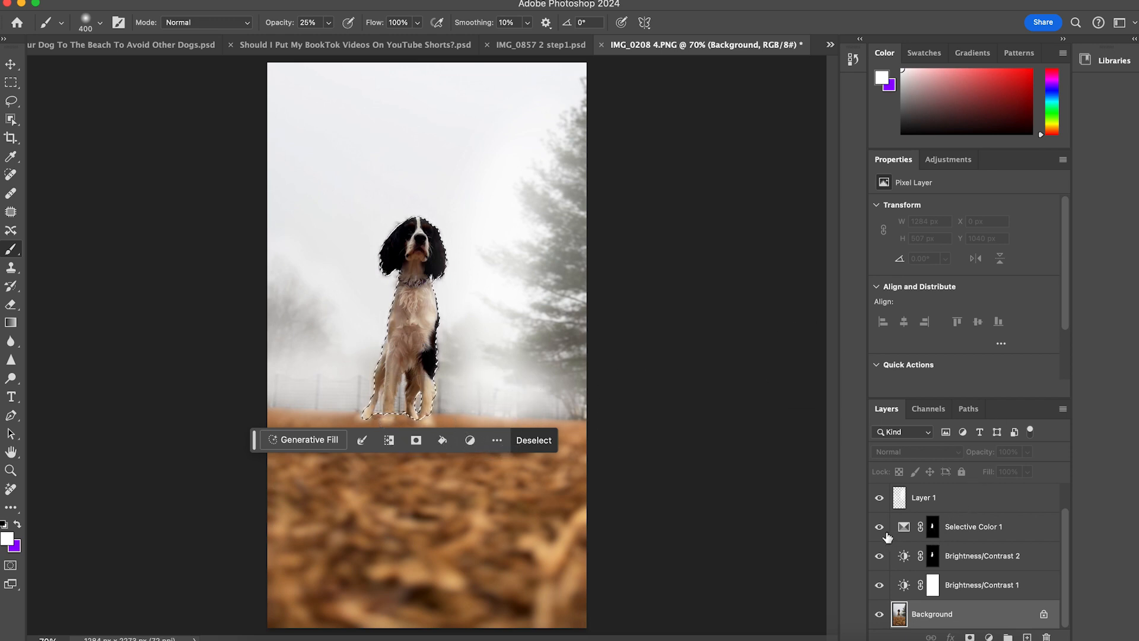
Invert the dog selection and add it as a layer mask on Layer 1 so the fog excludes the dog
click(880, 499)
click(881, 499)
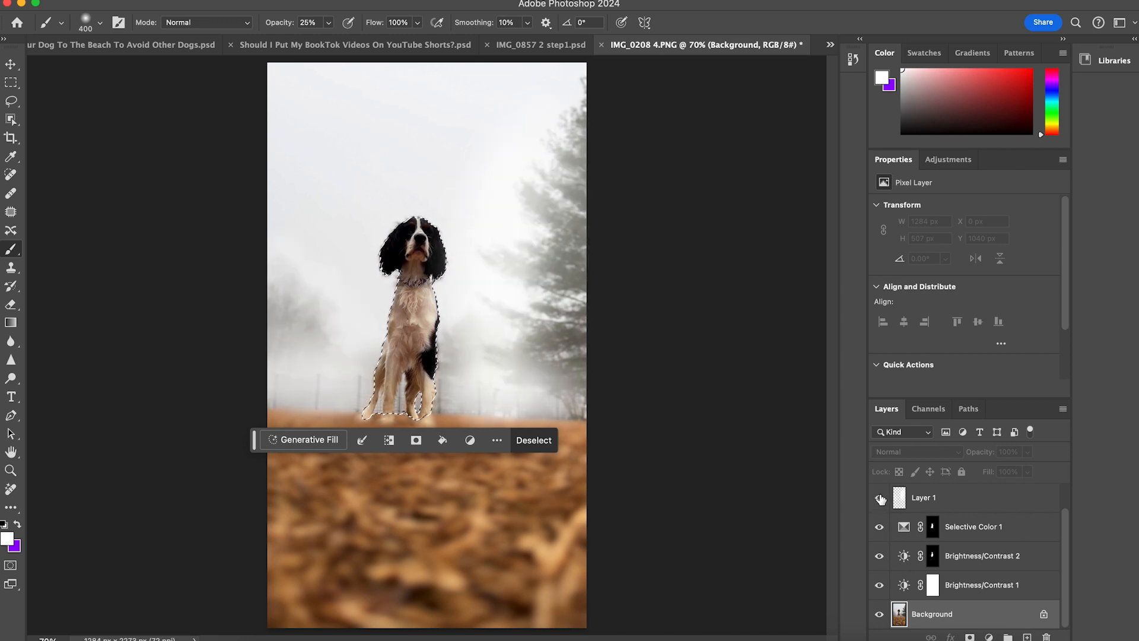
click(915, 502)
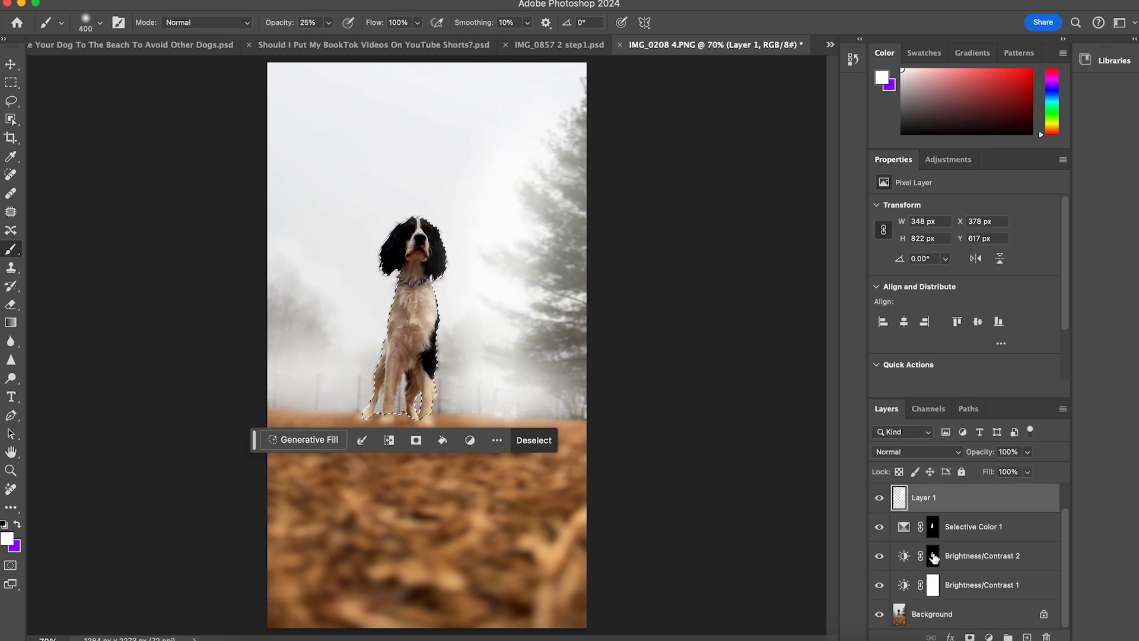
click(309, 0)
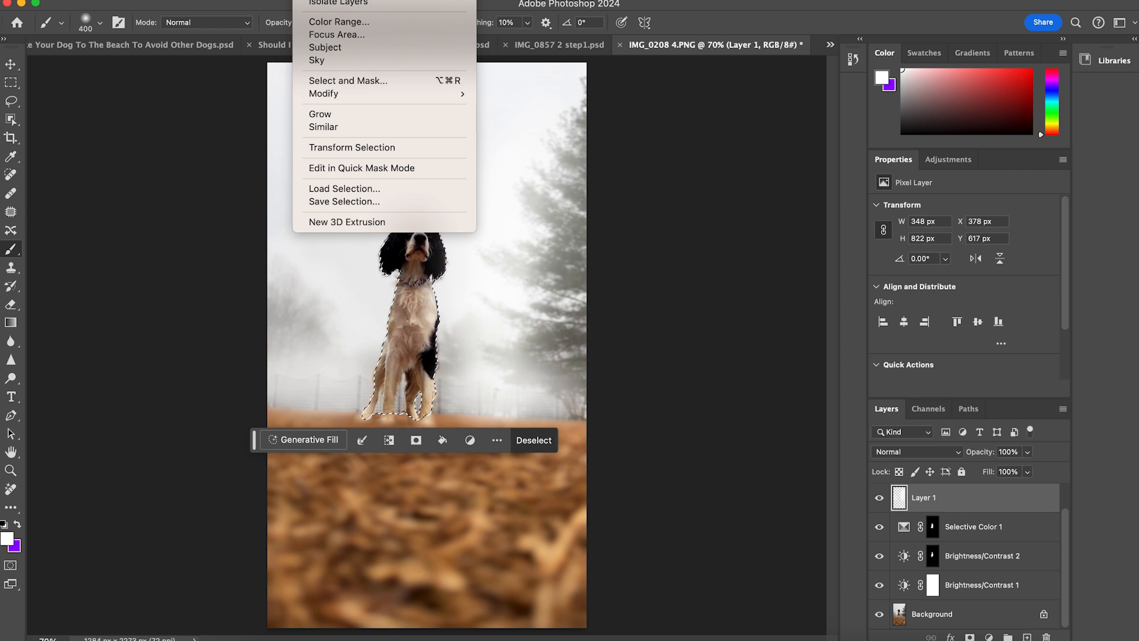
click(350, 0)
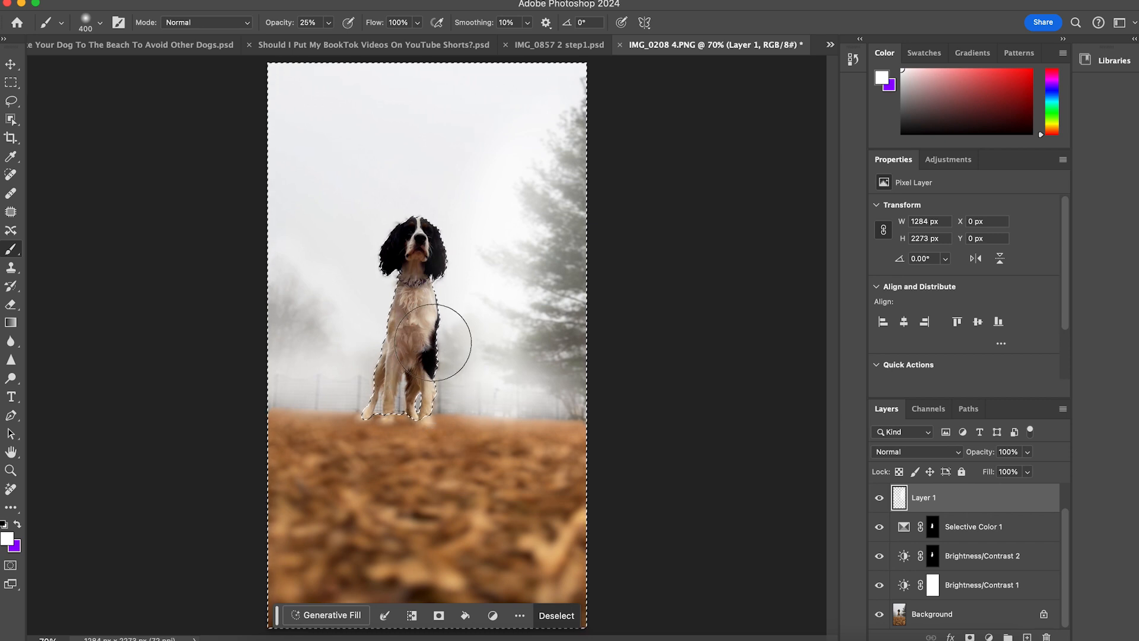
click(970, 637)
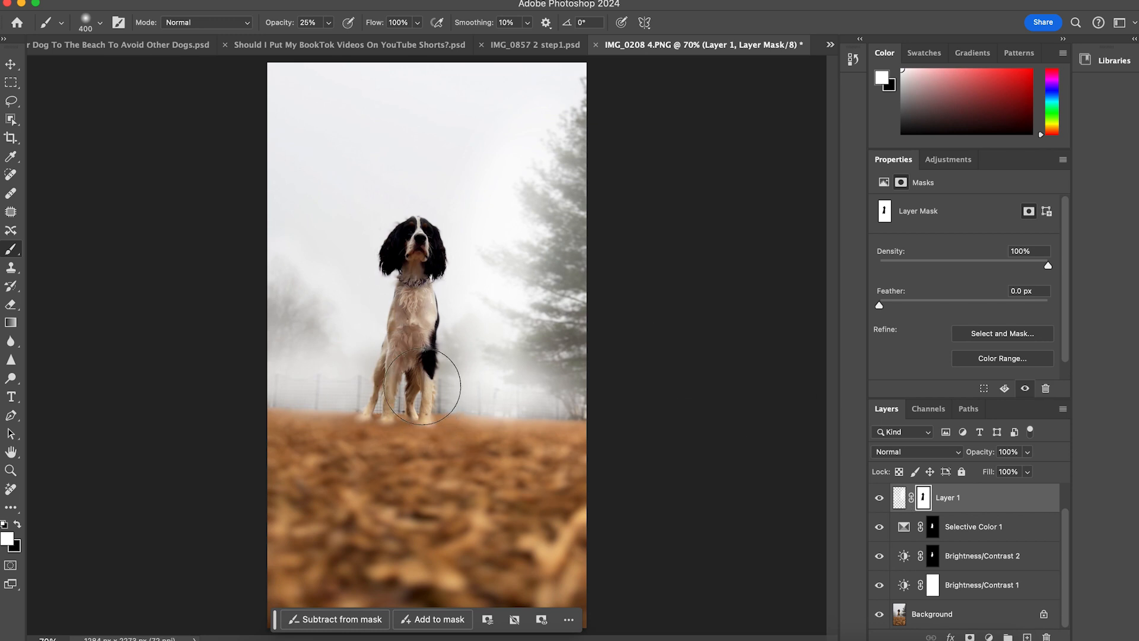
Add an empty layer above Layer 1 and paint white fog beside the dog's head with a size 200 brush
key(bracketleft)
key(bracketleft)
key(bracketleft)
key(bracketleft)
key(bracketleft)
click(1027, 637)
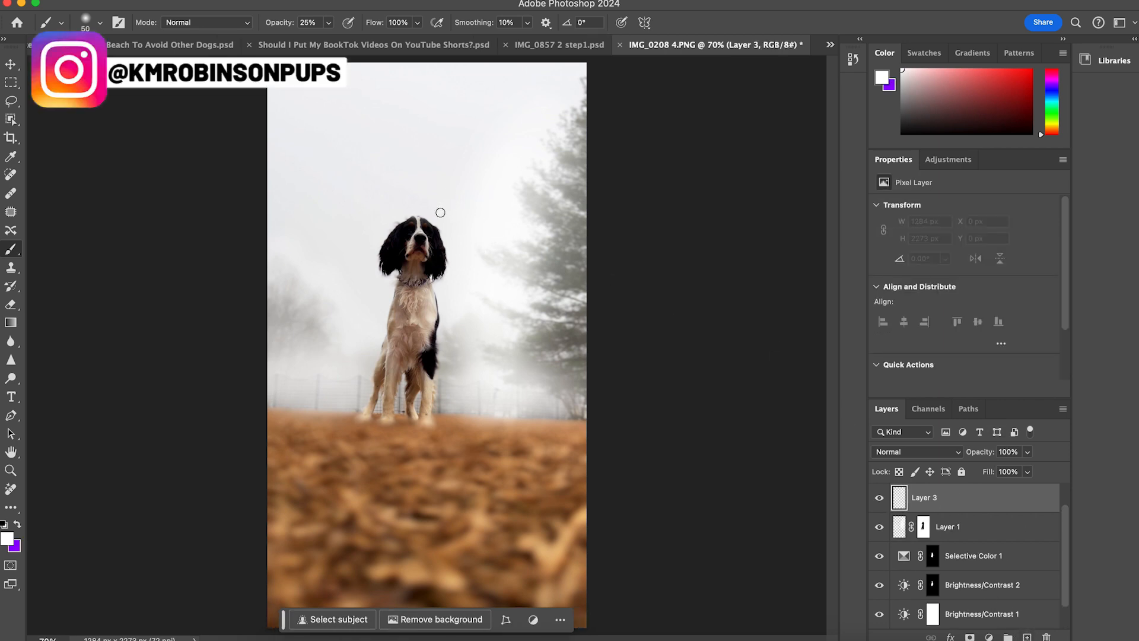
key(bracketright)
key(bracketright)
key(bracketright)
key(bracketright)
key(bracketright)
key(bracketright)
key(bracketright)
key(bracketright)
mouse_move(440, 210)
mouse_down()
mouse_move(458, 229)
mouse_move(460, 278)
mouse_up()
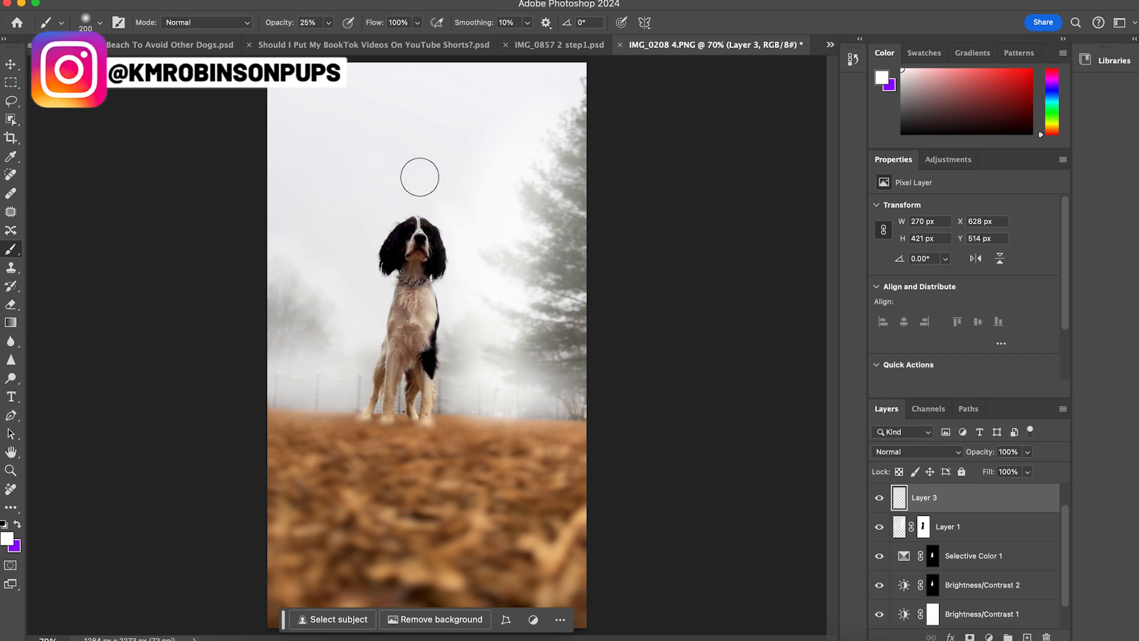
Paint white fog closely around the dog's head and ears with a size 90 brush, and hide this layer
key(bracketleft)
mouse_move(441, 219)
mouse_down()
mouse_move(451, 257)
mouse_move(434, 277)
mouse_up()
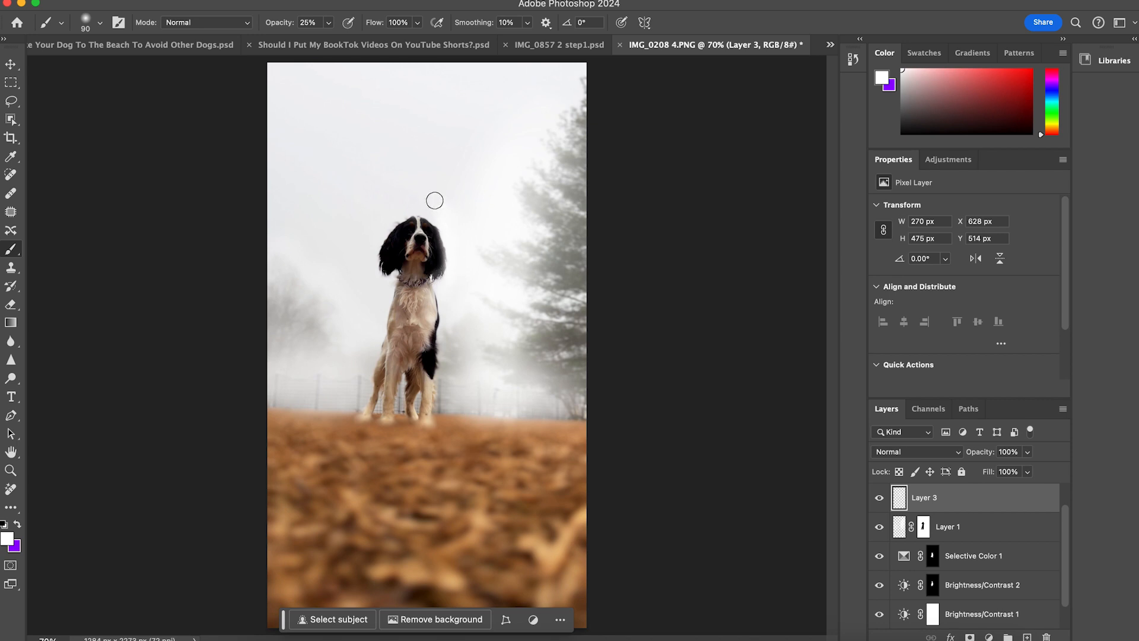
drag(394, 220, 375, 258)
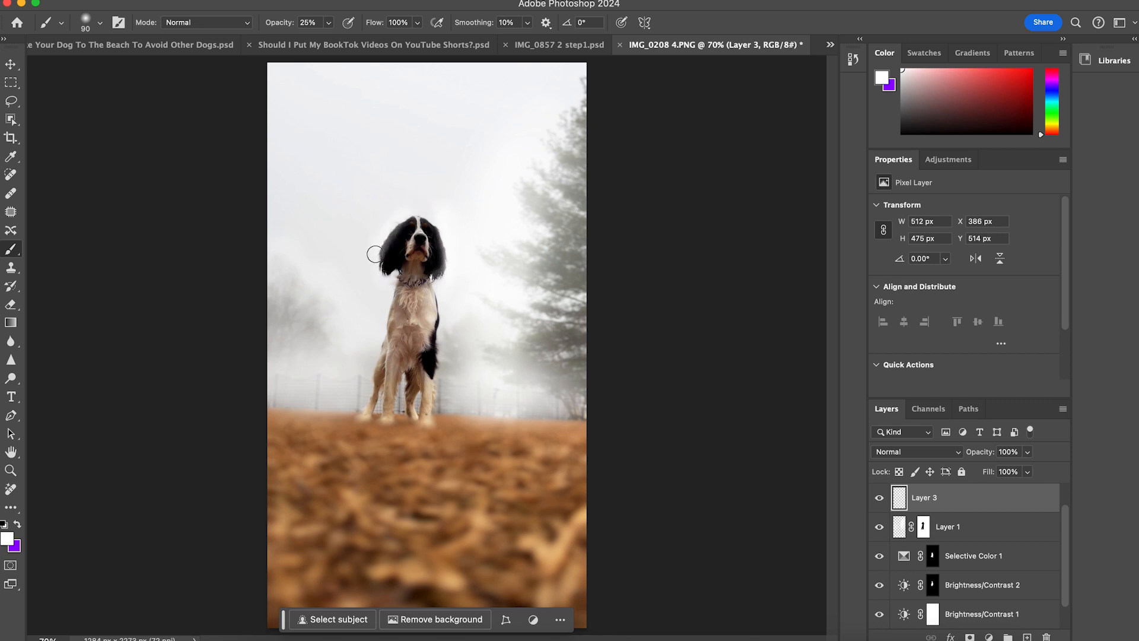
mouse_move(413, 187)
mouse_down()
mouse_move(392, 231)
mouse_move(396, 301)
mouse_up()
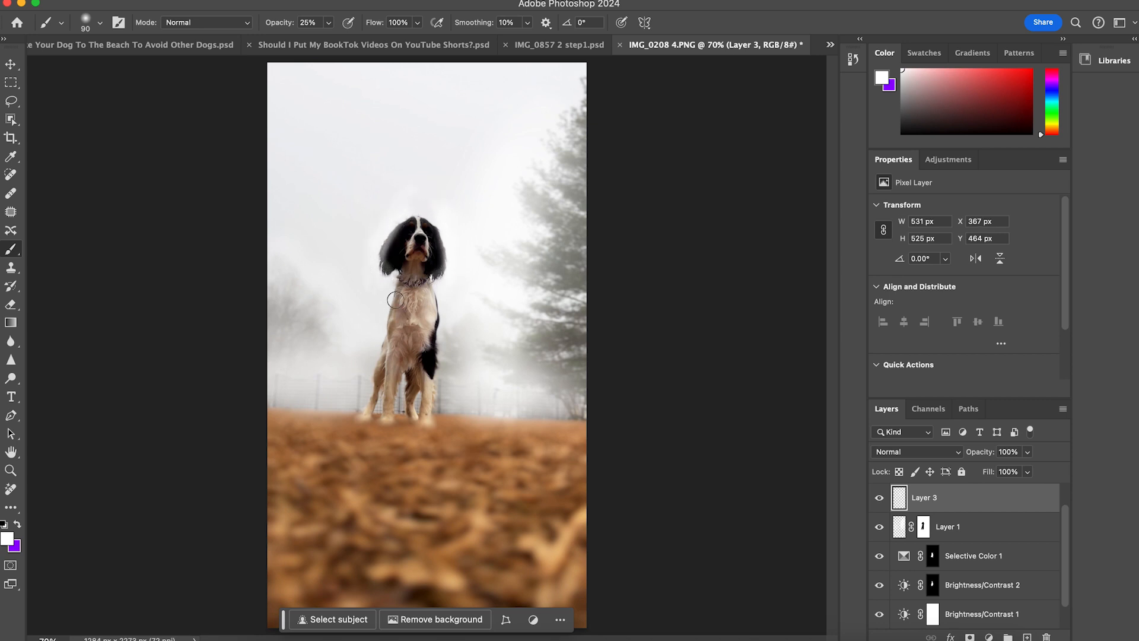
mouse_move(391, 226)
mouse_down()
mouse_move(373, 298)
mouse_move(389, 236)
mouse_move(382, 279)
mouse_up()
key(bracketright)
key(bracketright)
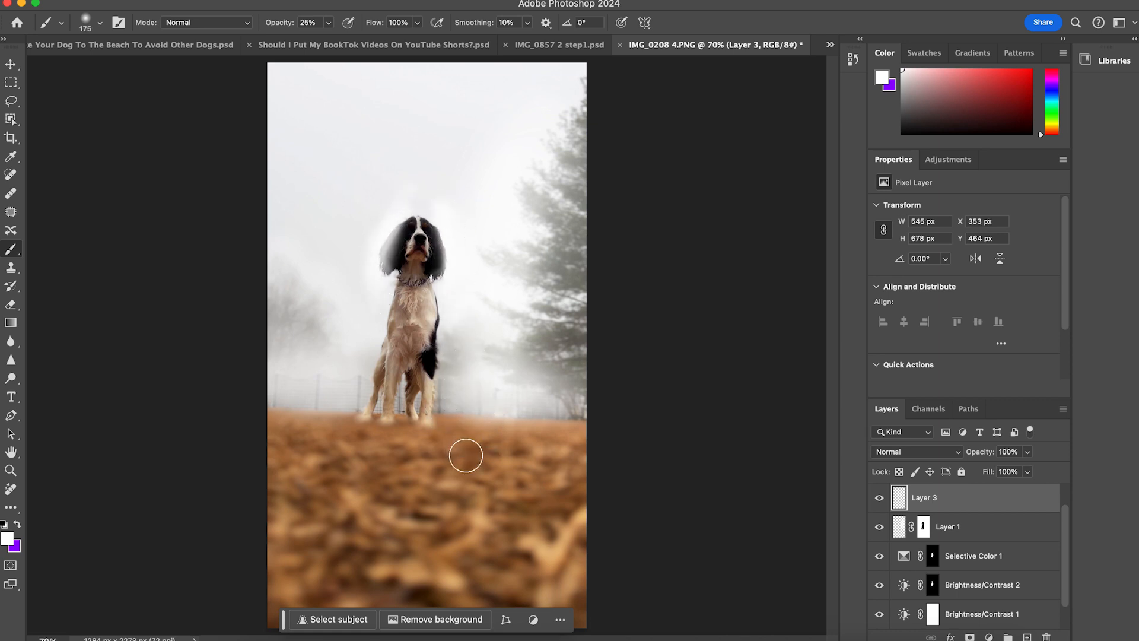
click(880, 497)
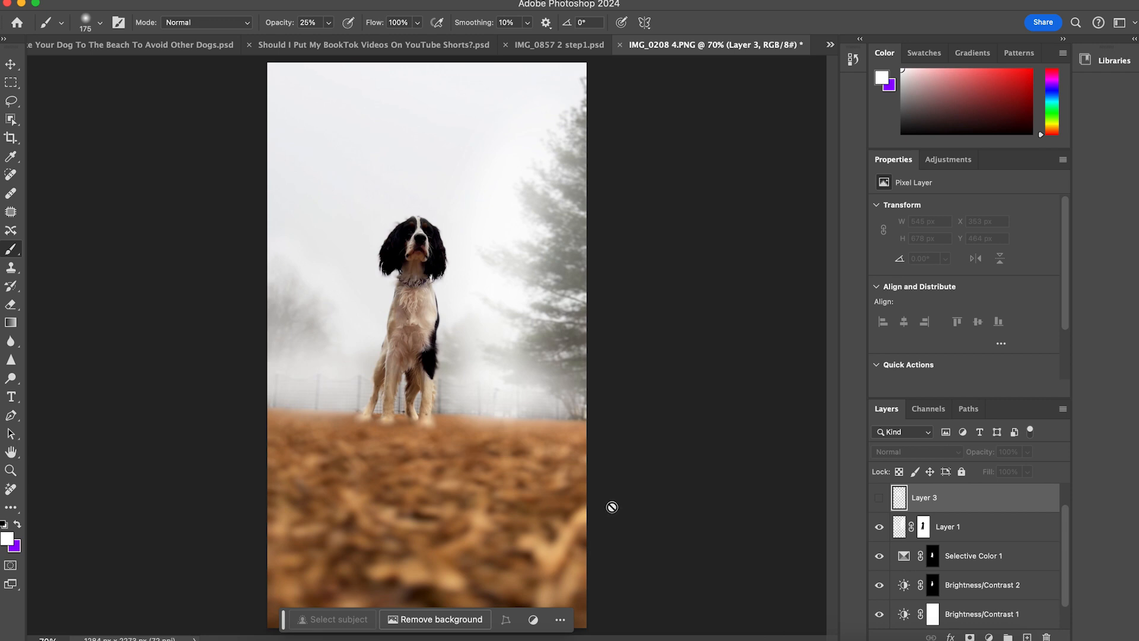
Group Layer 1, Selective Color 1, Brightness/Contrast 2 and Brightness/Contrast 1 into one layer group
click(982, 525)
scroll(1065, 530, down, 1)
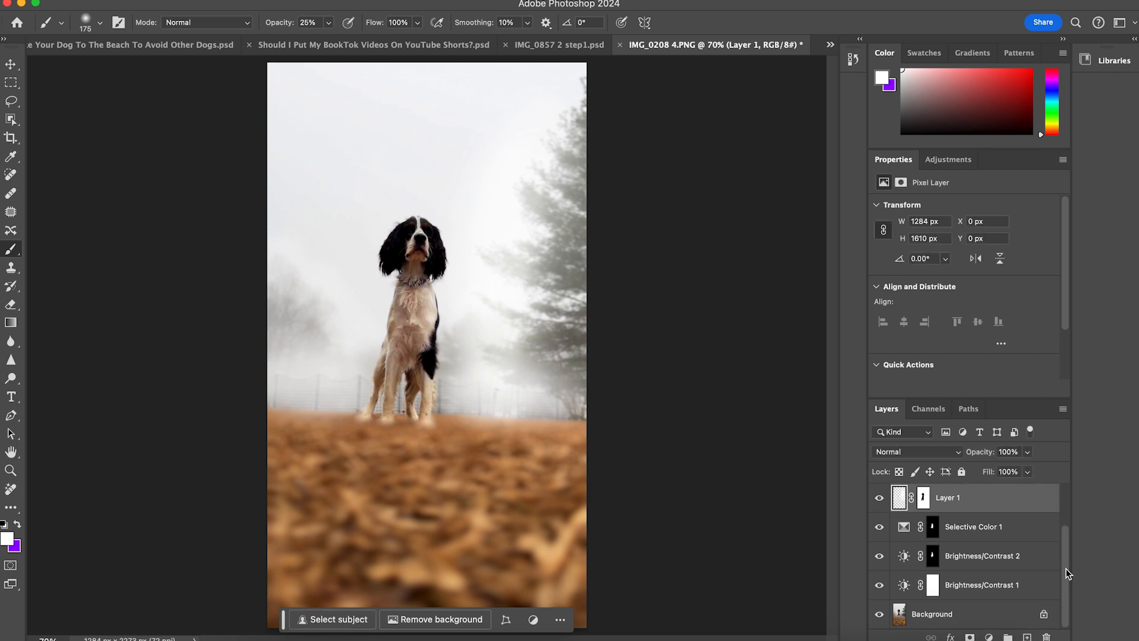
shift+click(1005, 585)
click(1008, 637)
Compare the photo with and without the grouped edits by toggling the group's visibility
click(879, 550)
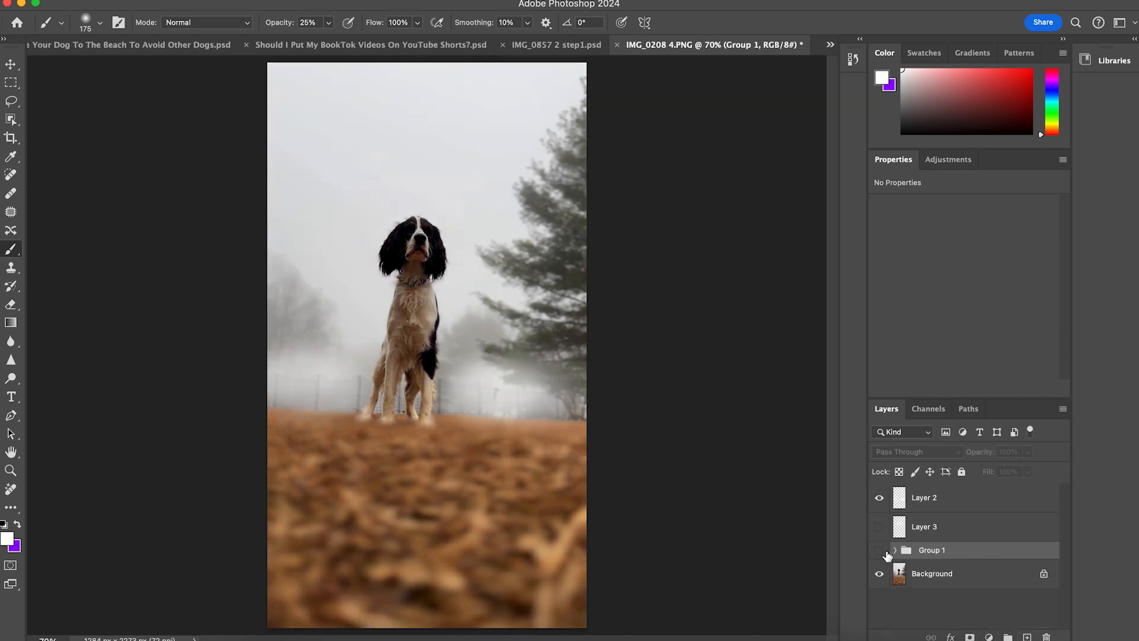
click(880, 550)
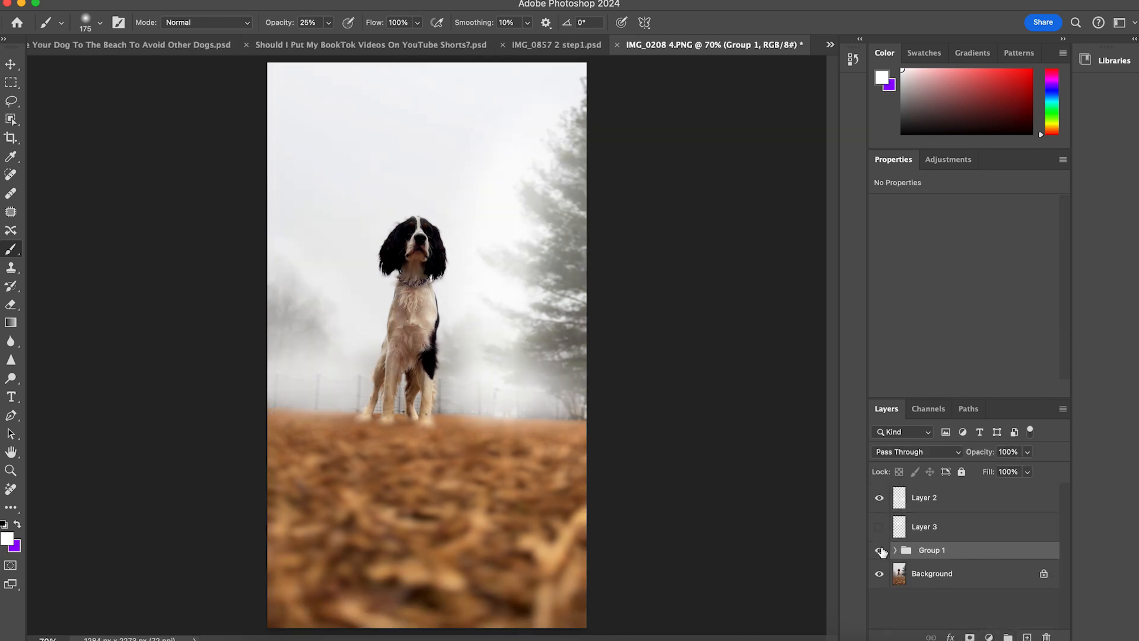
click(880, 551)
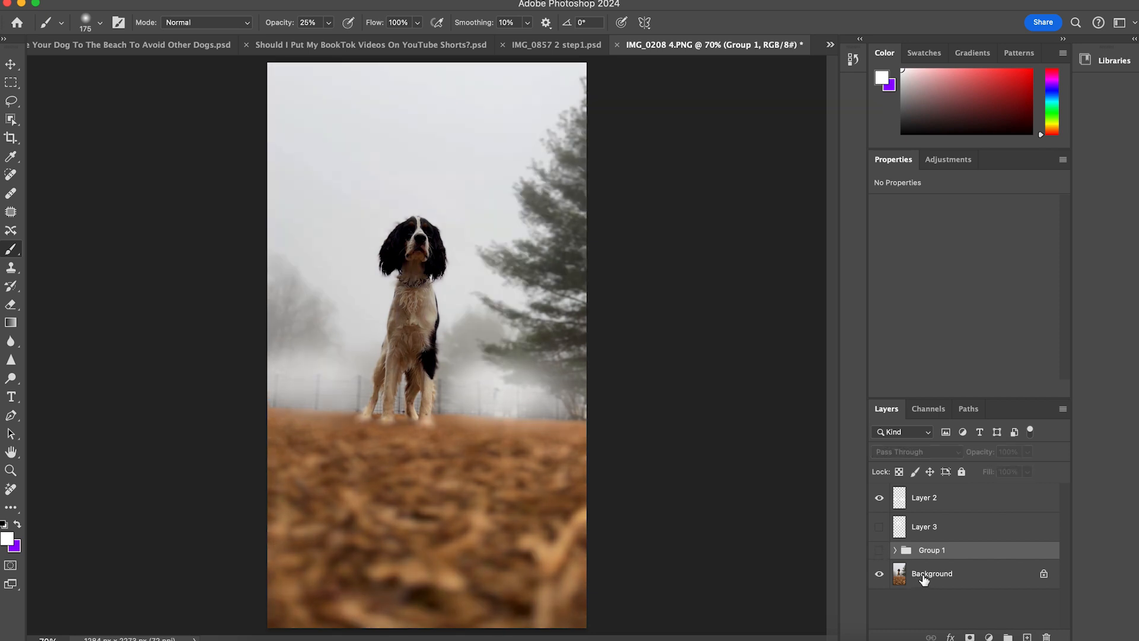
click(881, 551)
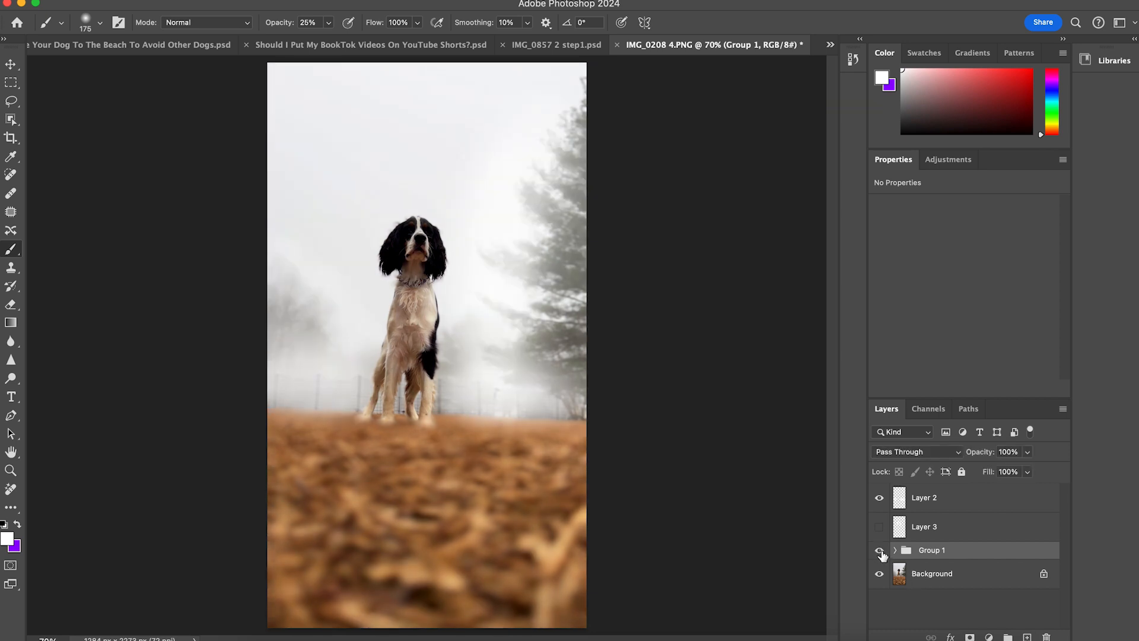
click(881, 551)
click(880, 552)
Expand the layer group and lower the opacity of Layer 1 to 47%
click(896, 551)
drag(1062, 529, 1069, 587)
click(981, 586)
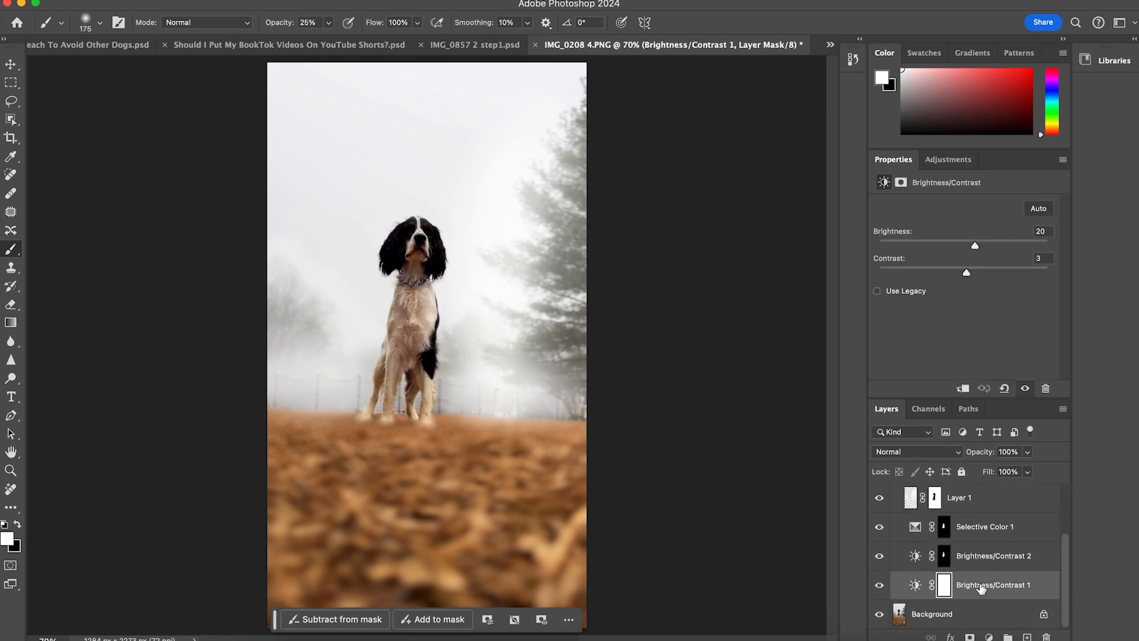
click(958, 501)
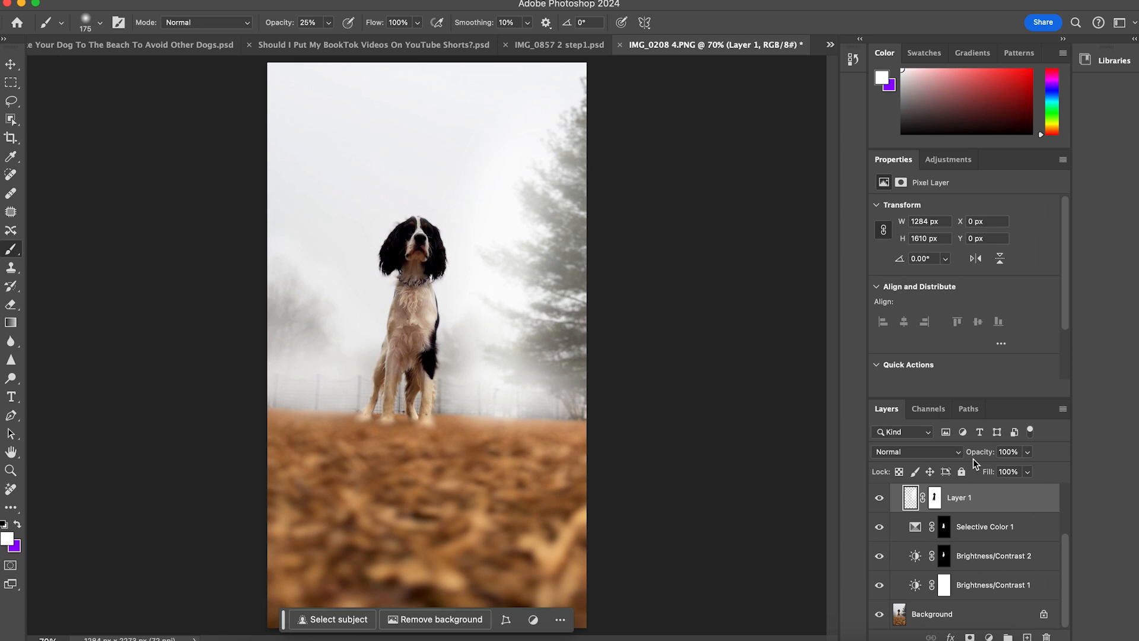
click(1027, 452)
drag(1006, 472, 996, 474)
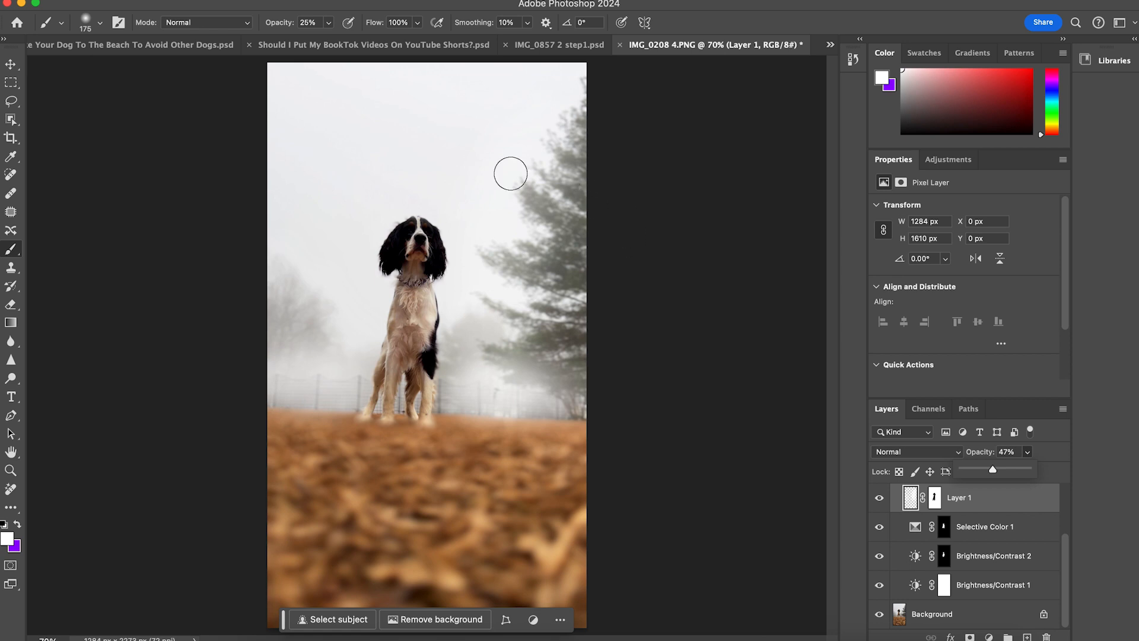
Lasso the outer part of the pine tree and add a Brightness/Contrast adjustment there with contrast 100
click(11, 101)
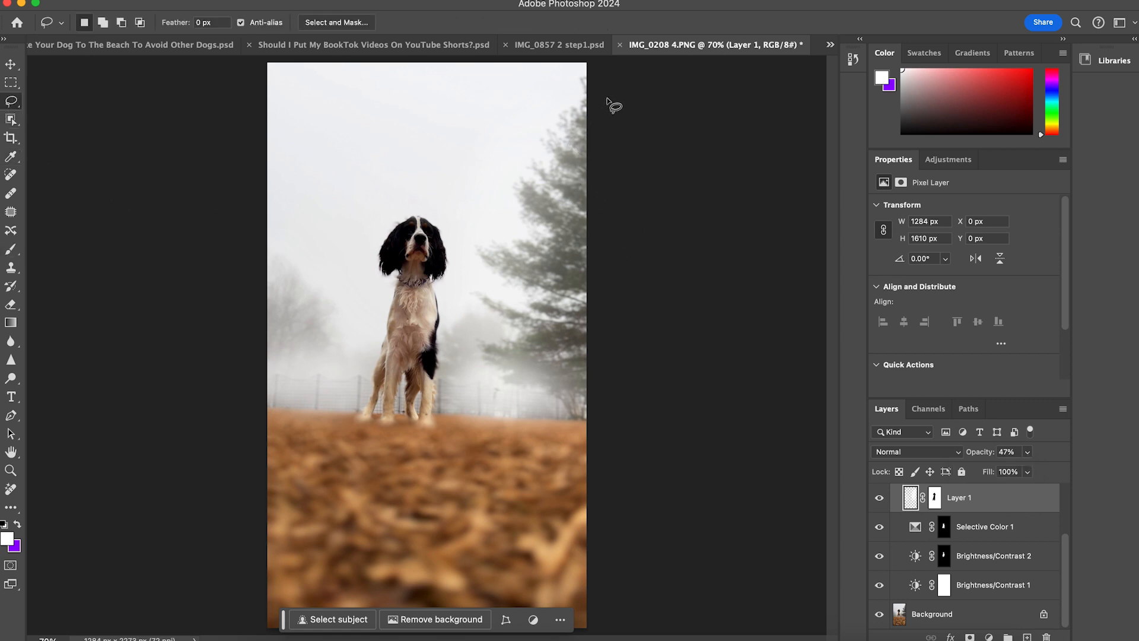
mouse_move(614, 105)
mouse_down()
mouse_move(554, 177)
mouse_move(562, 331)
mouse_move(657, 251)
mouse_up()
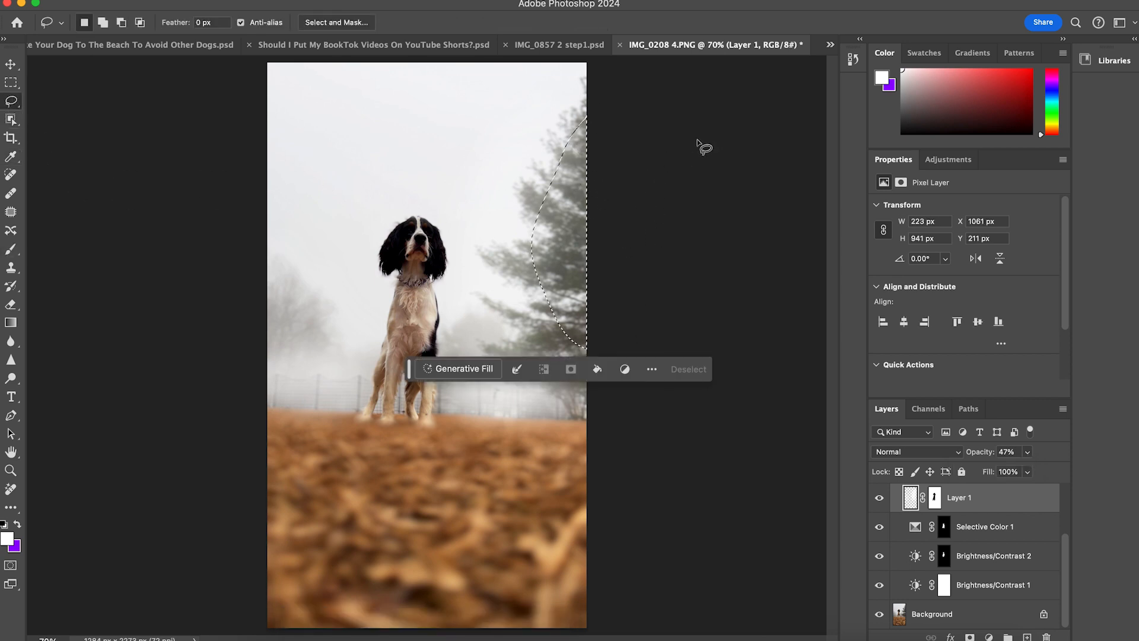
click(989, 637)
click(1012, 480)
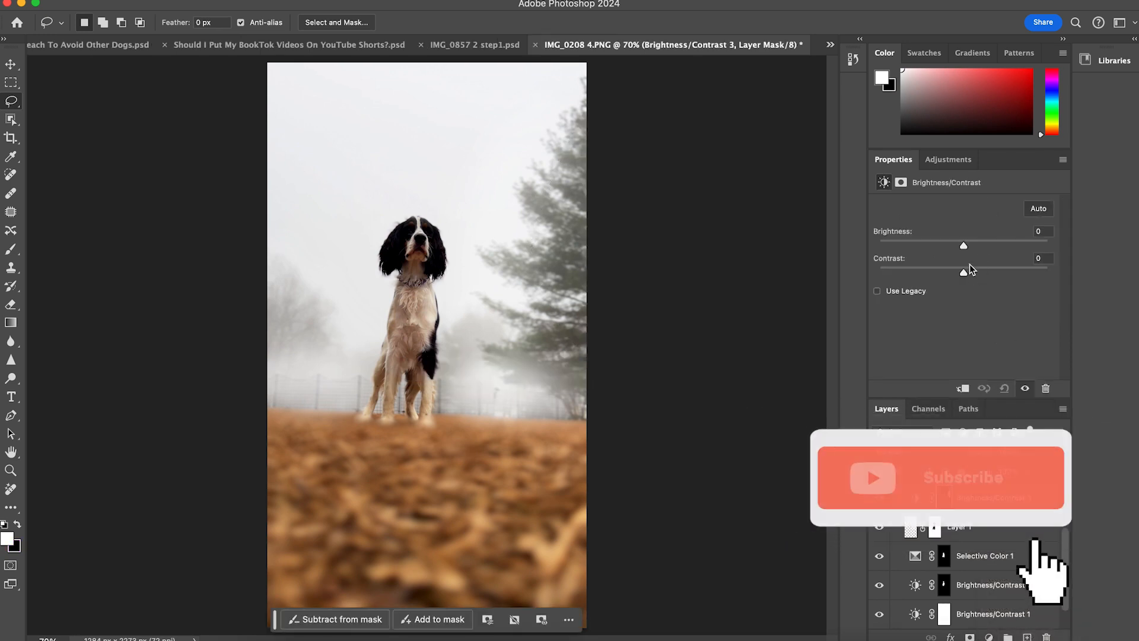
drag(965, 272, 1101, 265)
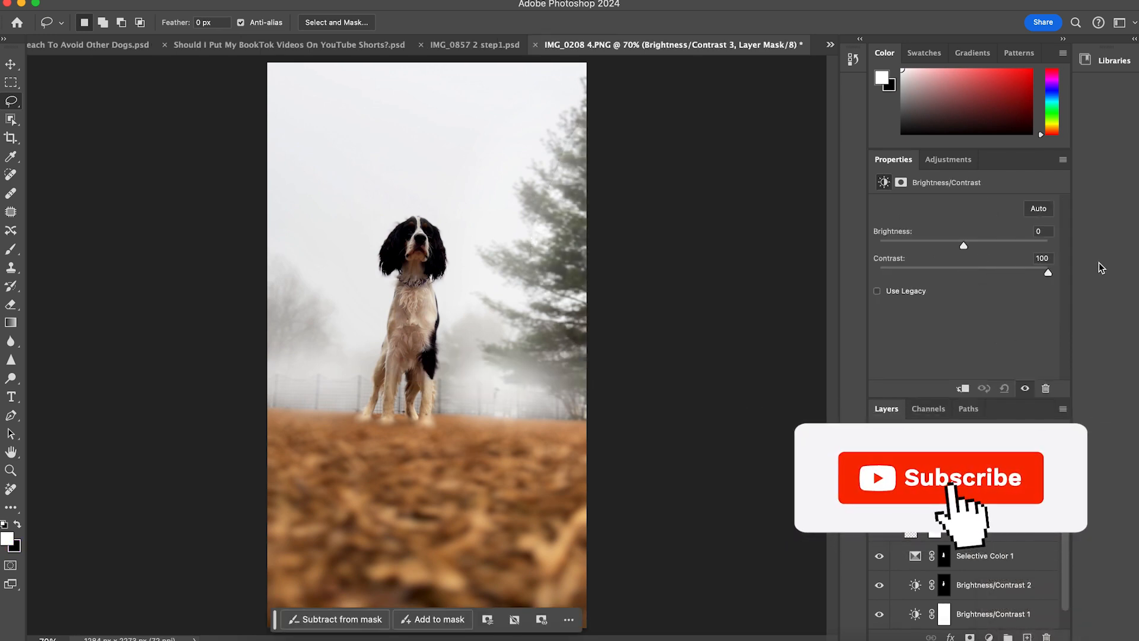
Extend the new adjustment's mask over the pine tree by painting white with a size 200 brush at 100% opacity
click(15, 250)
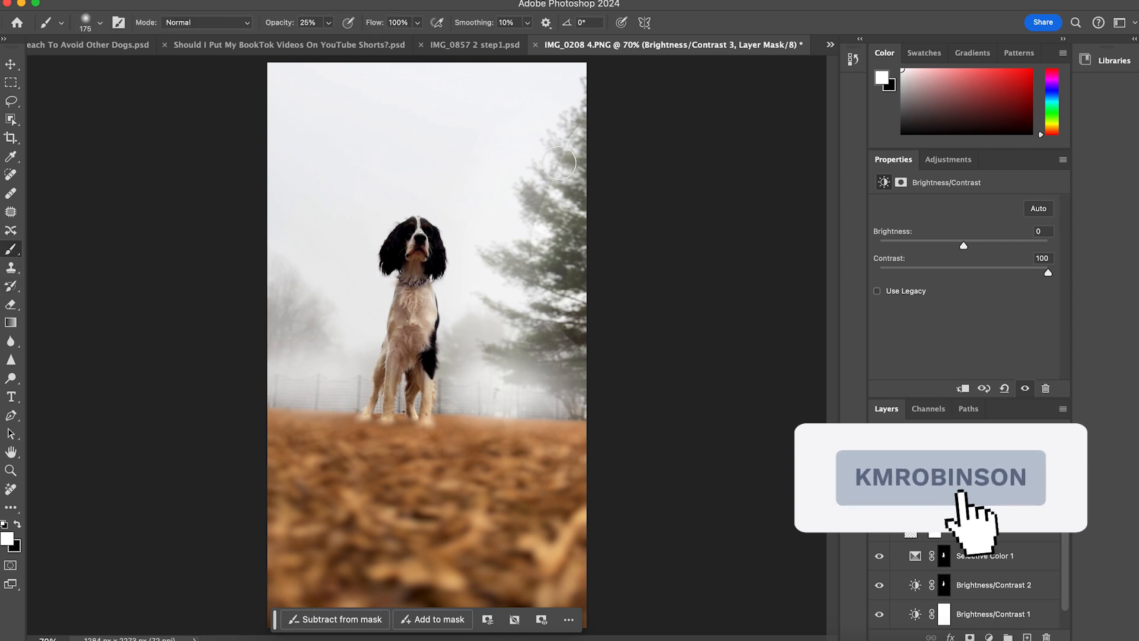
click(328, 25)
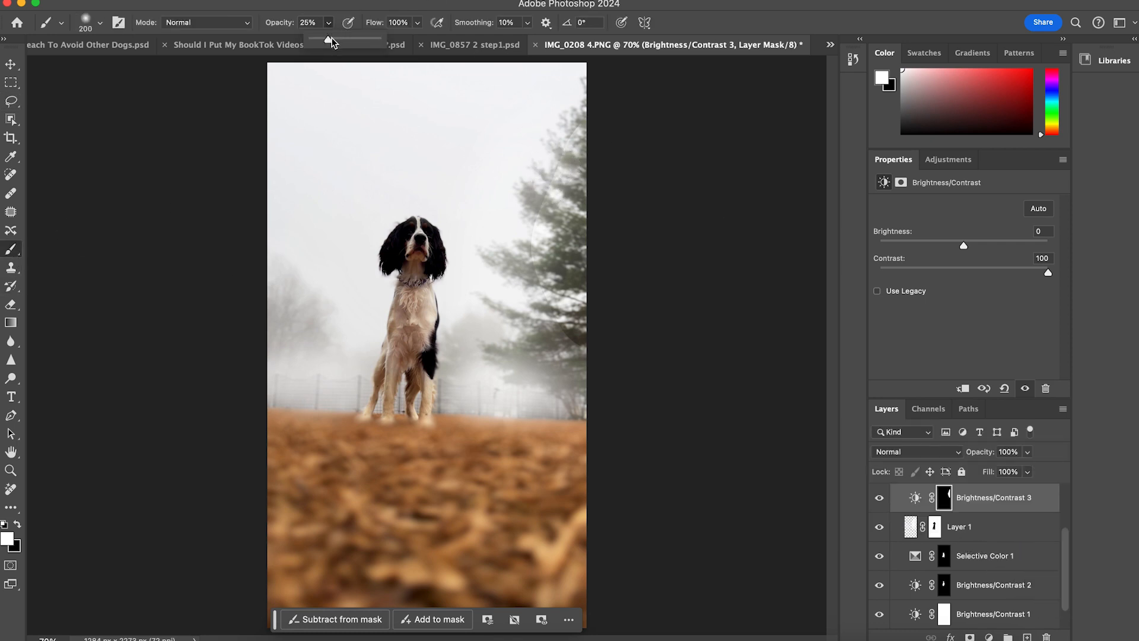
drag(331, 41, 444, 30)
mouse_move(555, 126)
mouse_down()
mouse_move(494, 274)
mouse_move(560, 155)
mouse_move(549, 275)
mouse_move(623, 334)
mouse_move(489, 333)
mouse_move(551, 275)
mouse_move(604, 81)
mouse_move(644, 251)
mouse_up()
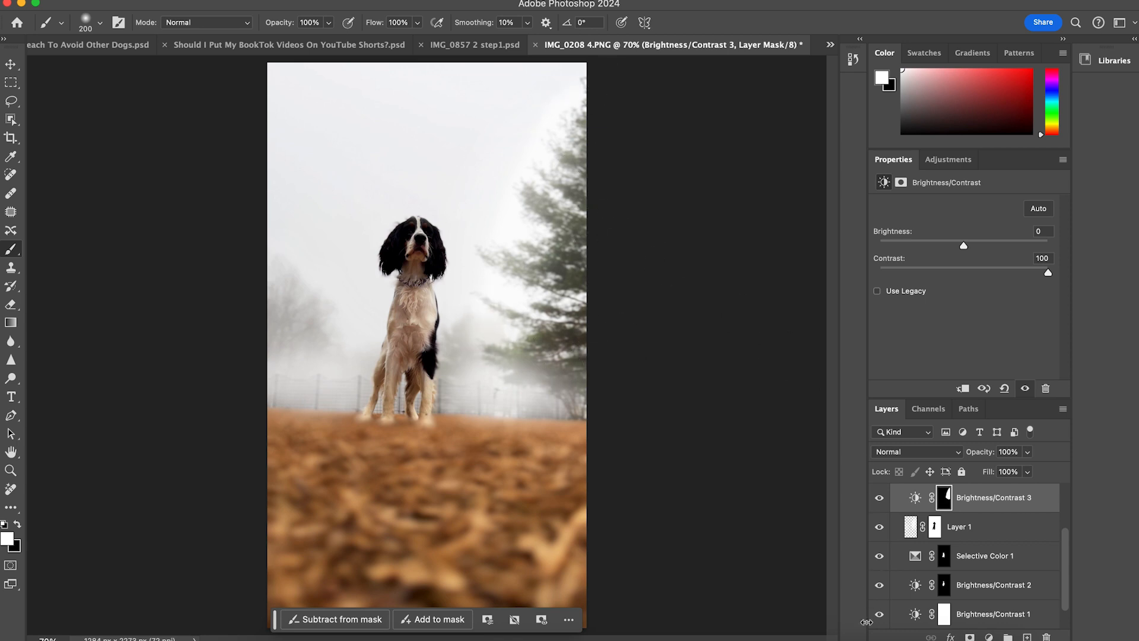